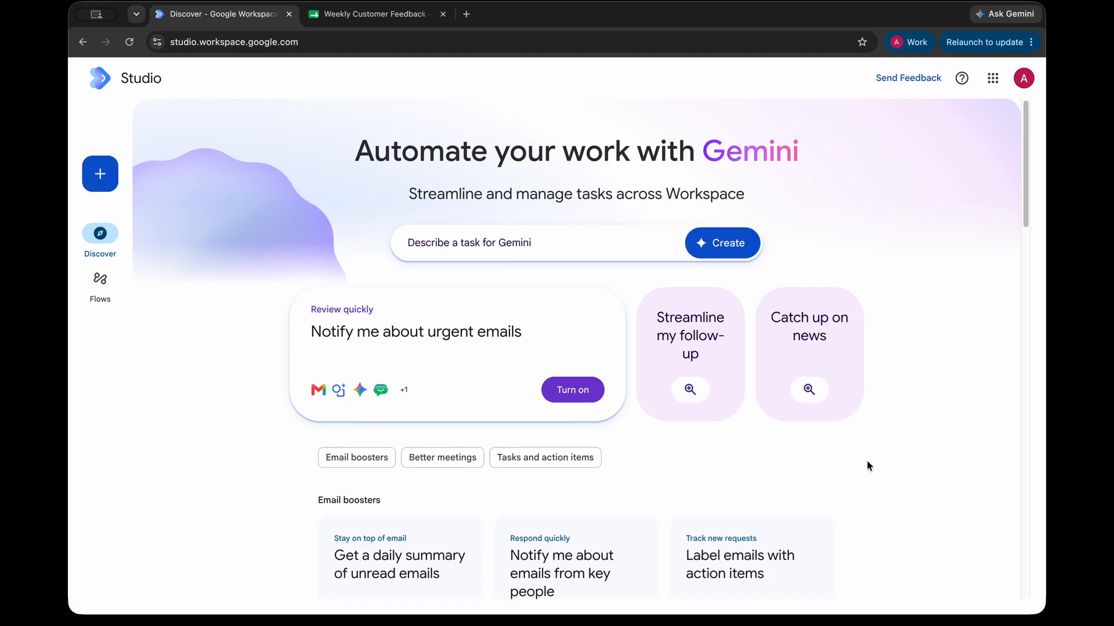
pyautogui.scroll(-12, 390, 358)
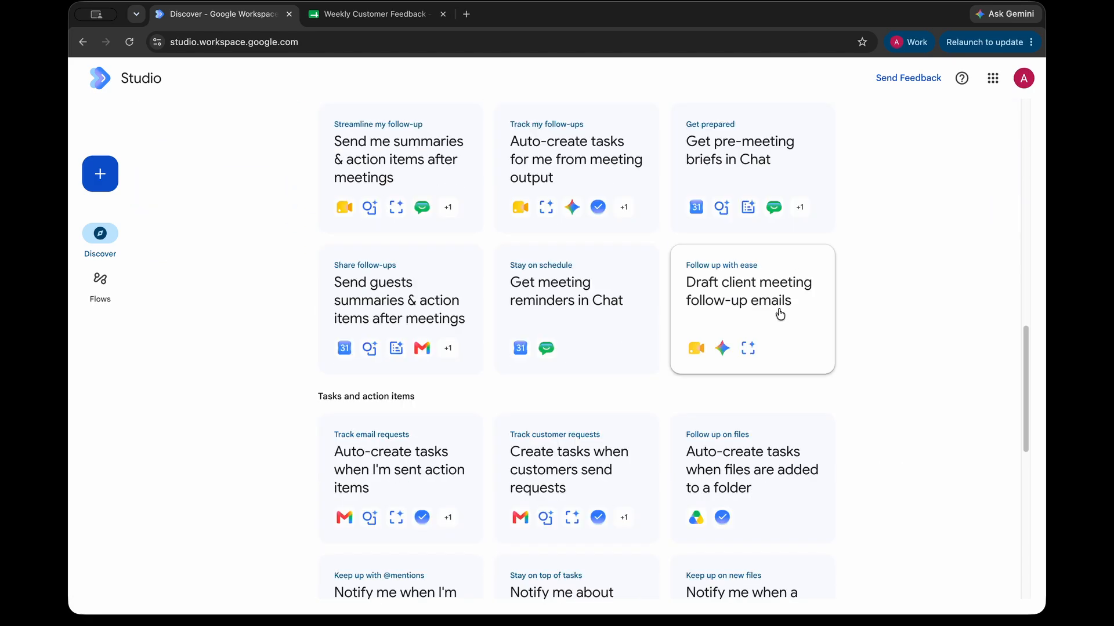
# Step: Open the Gemini task-description prompt on the Studio home page, then close it again
pyautogui.scroll(3, 812, 370)
pyautogui.scroll(12, 899, 435)
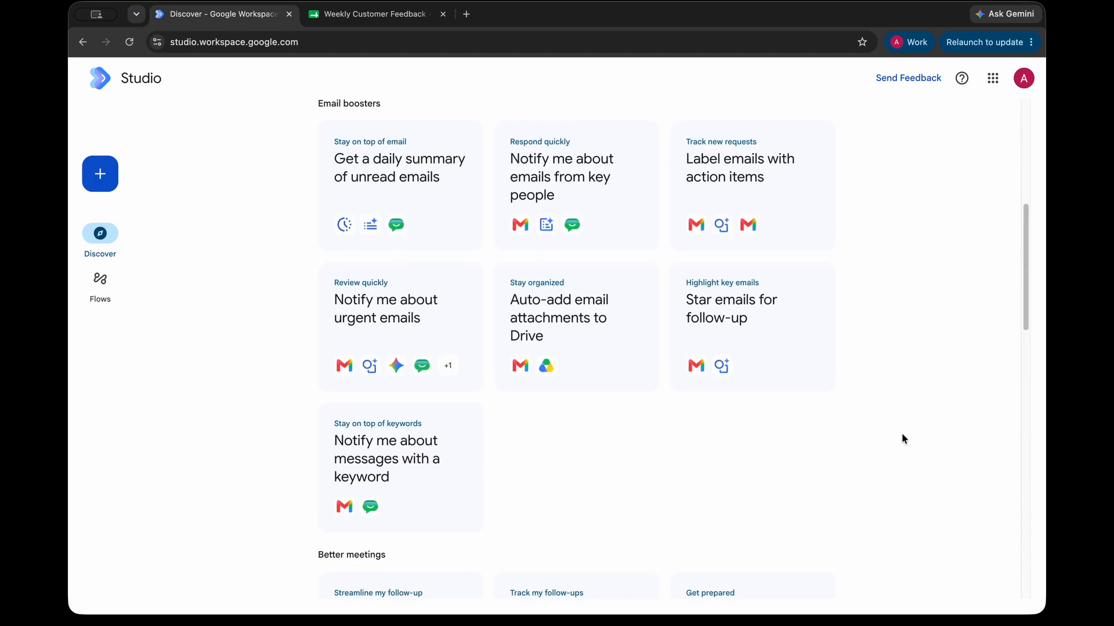
pyautogui.click(514, 248)
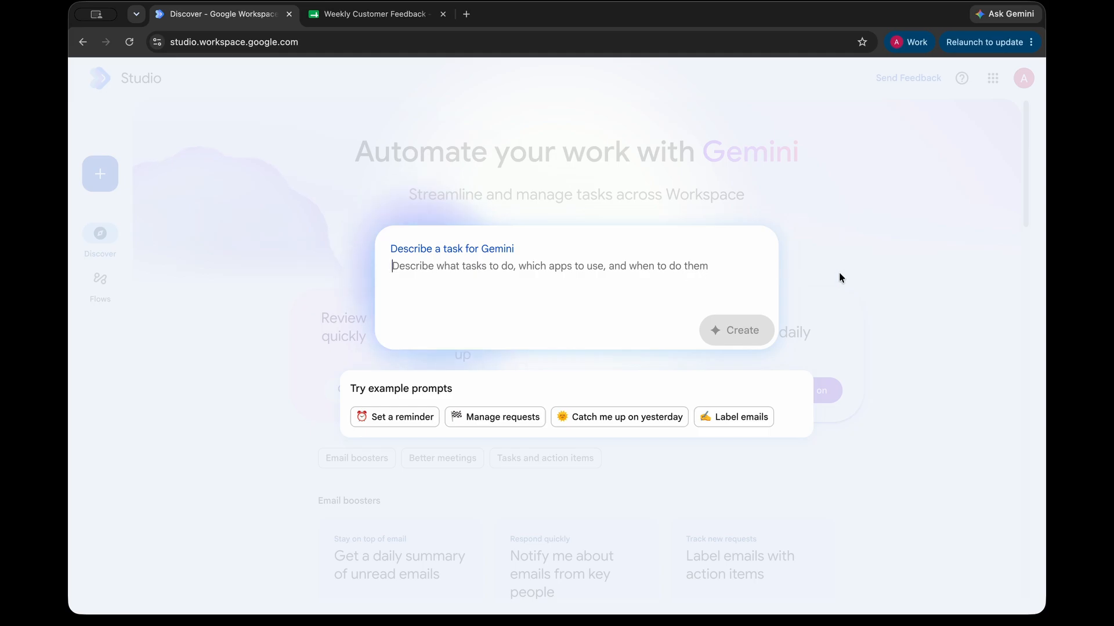
pyautogui.click(944, 274)
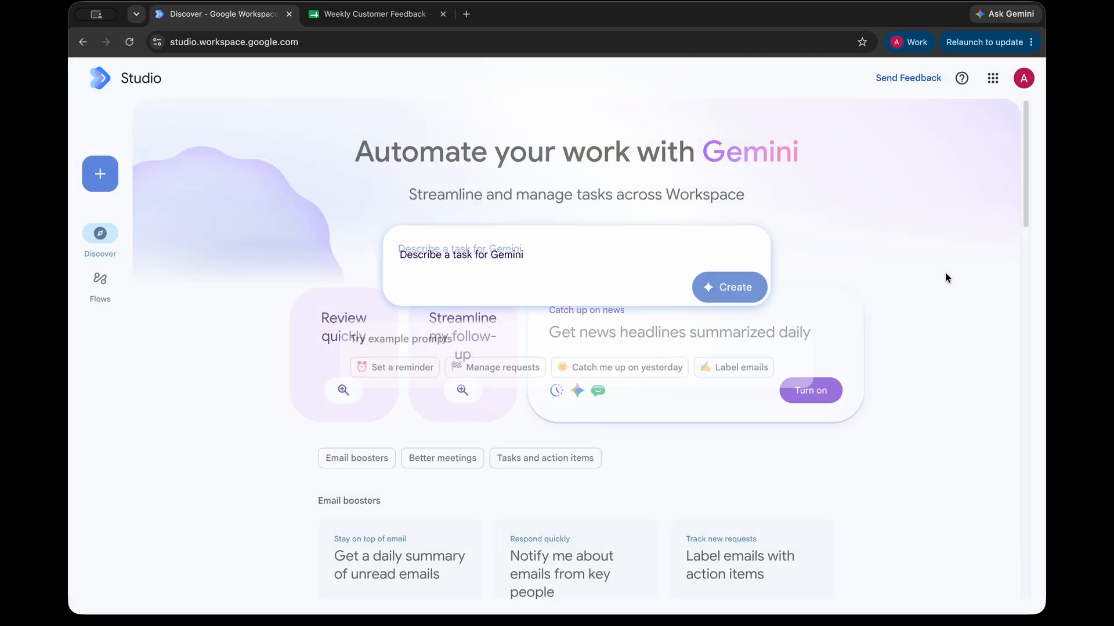
# Step: Create a new flow and name it 'Weekly Feedback Summarizer'
pyautogui.click(115, 177)
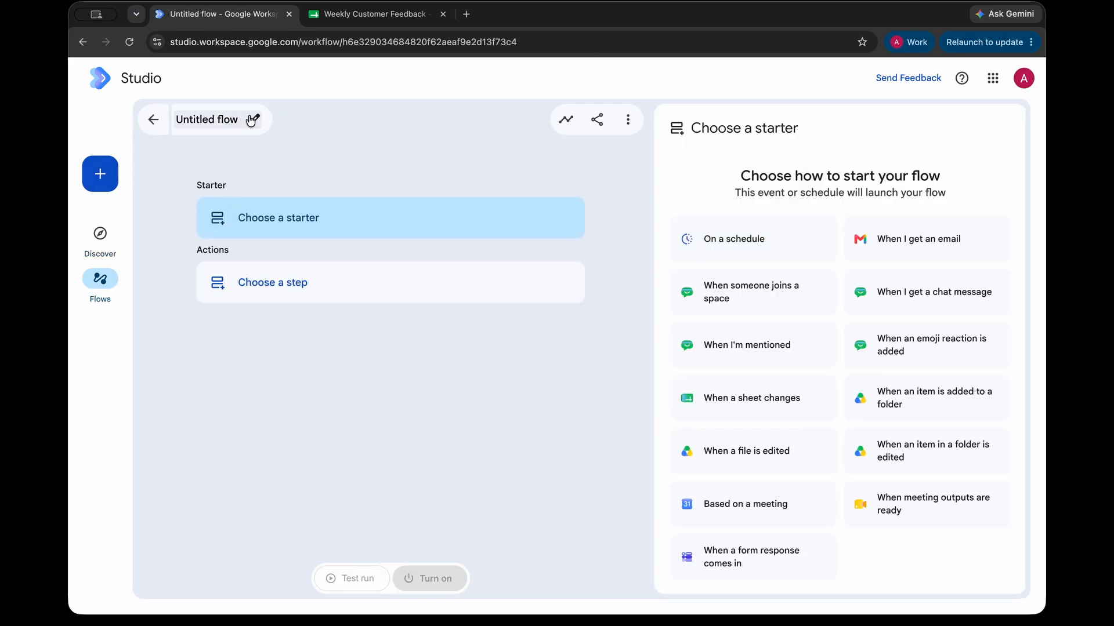
pyautogui.click(224, 119)
pyautogui.write('Weekly Feedback Summarizer')
pyautogui.press('Return')
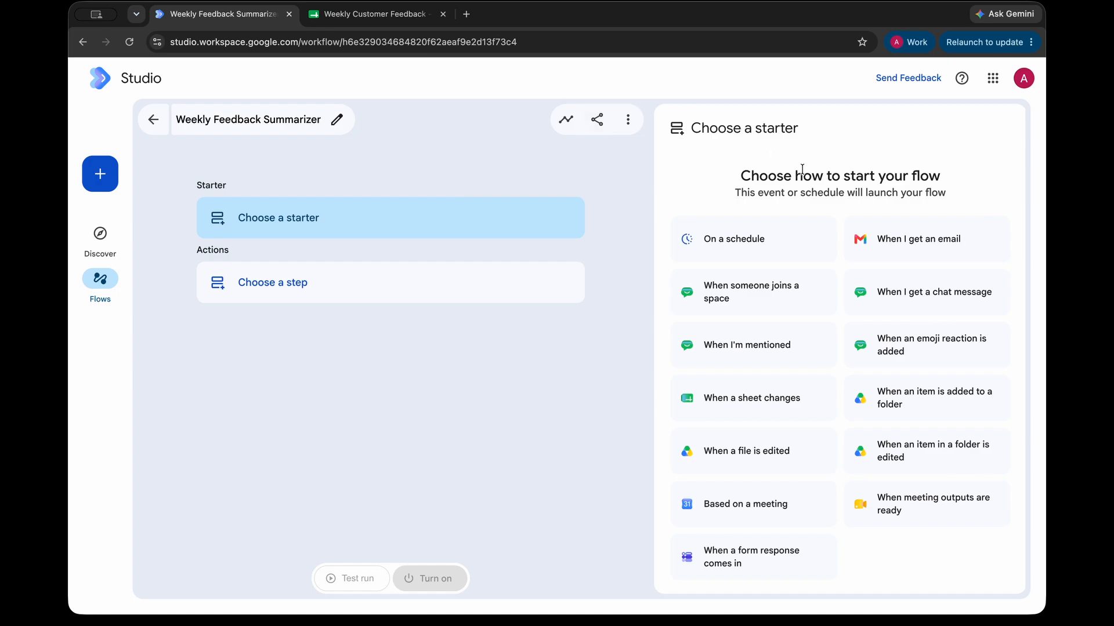
# Step: Make the flow start on a schedule beginning June 26, 2026
pyautogui.click(770, 237)
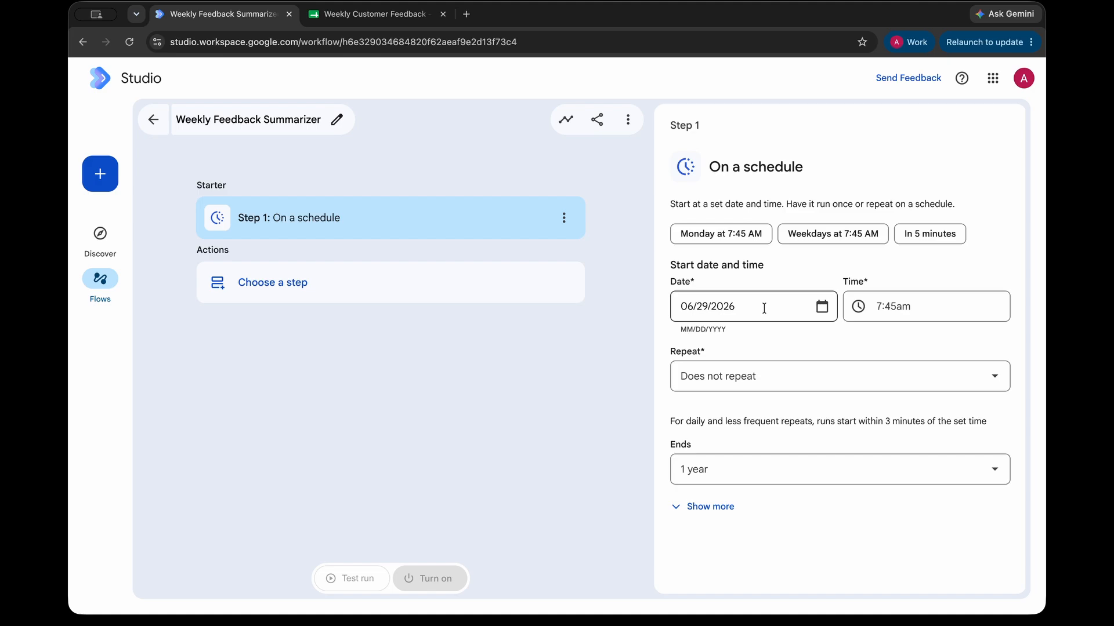
pyautogui.click(705, 304)
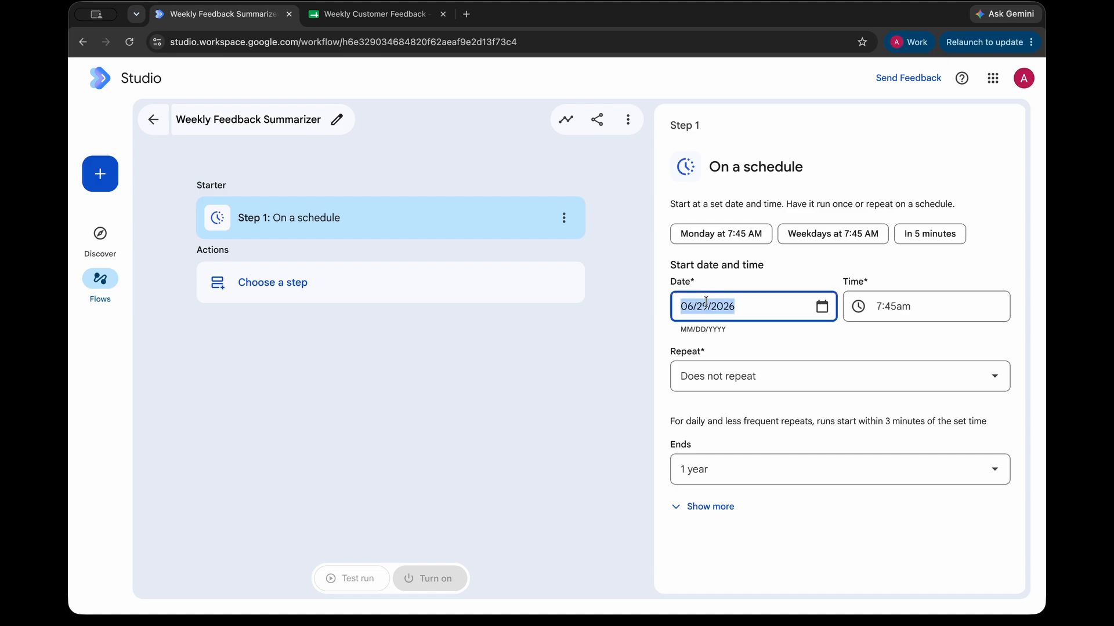
pyautogui.click(706, 309)
pyautogui.click(822, 306)
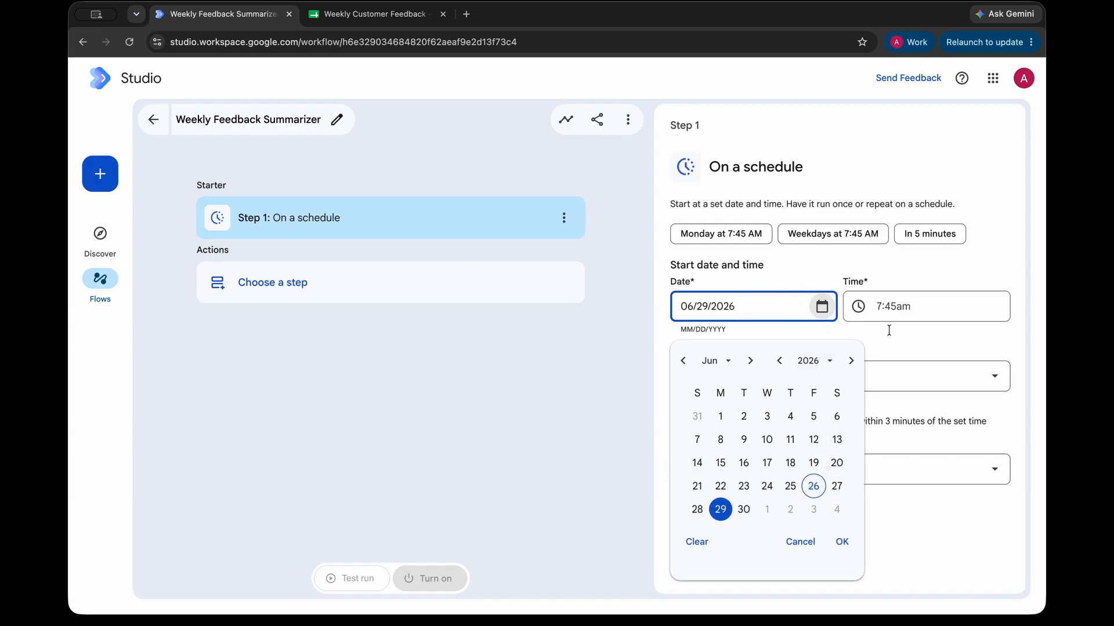
pyautogui.click(815, 492)
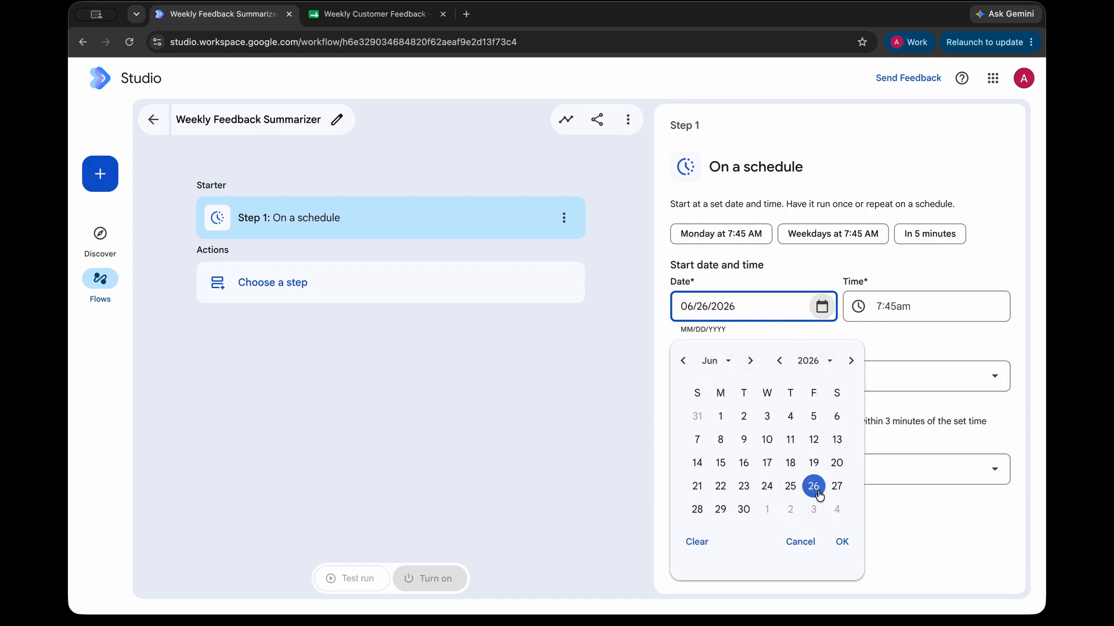
pyautogui.click(915, 348)
# Step: Set the schedule's start time to 8:00pm
pyautogui.click(911, 312)
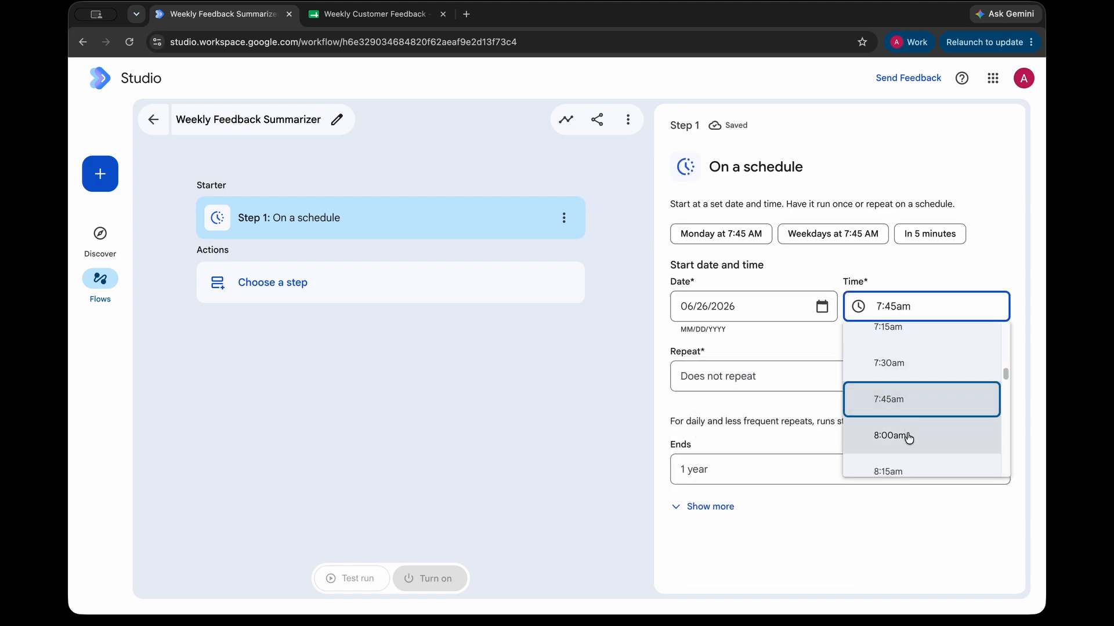
pyautogui.click(907, 430)
pyautogui.click(920, 307)
pyautogui.scroll(-3, 928, 402)
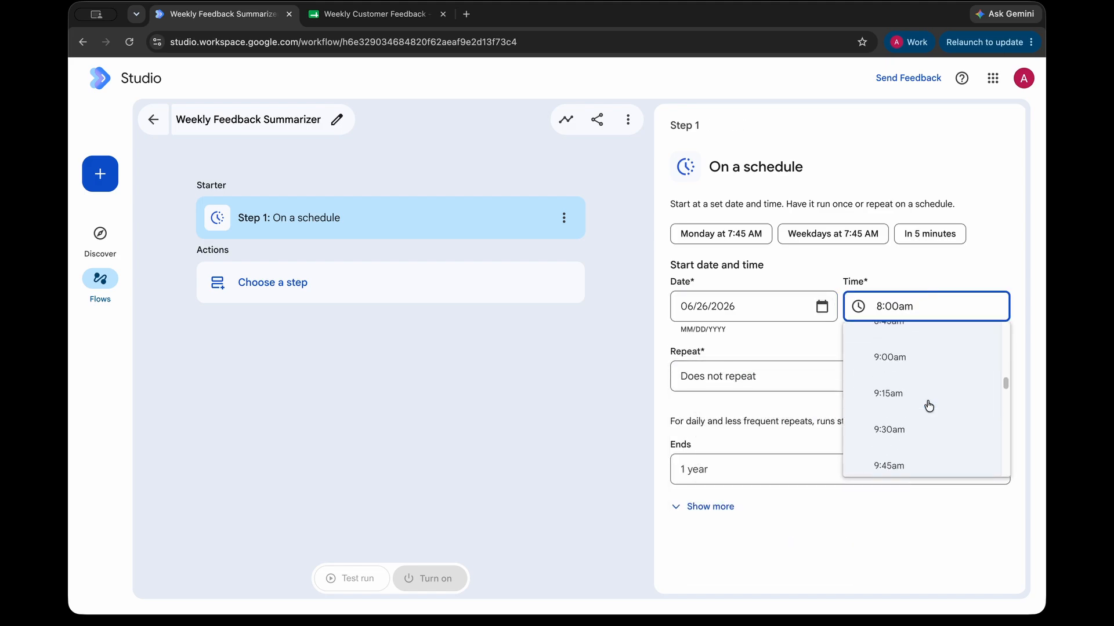
pyautogui.scroll(-5, 927, 409)
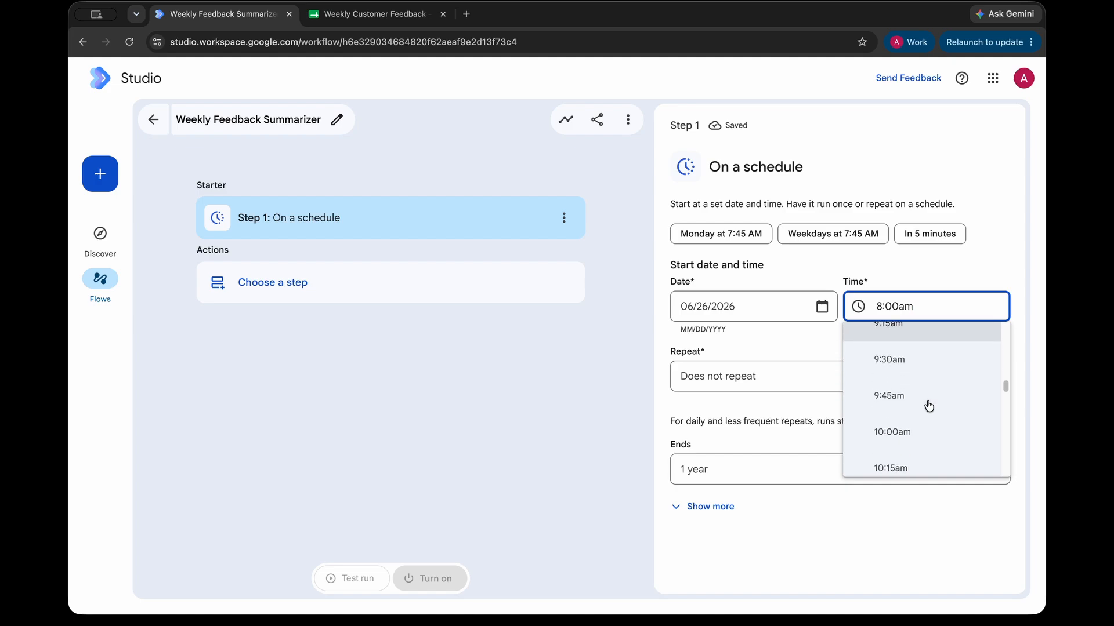
pyautogui.scroll(-20, 924, 424)
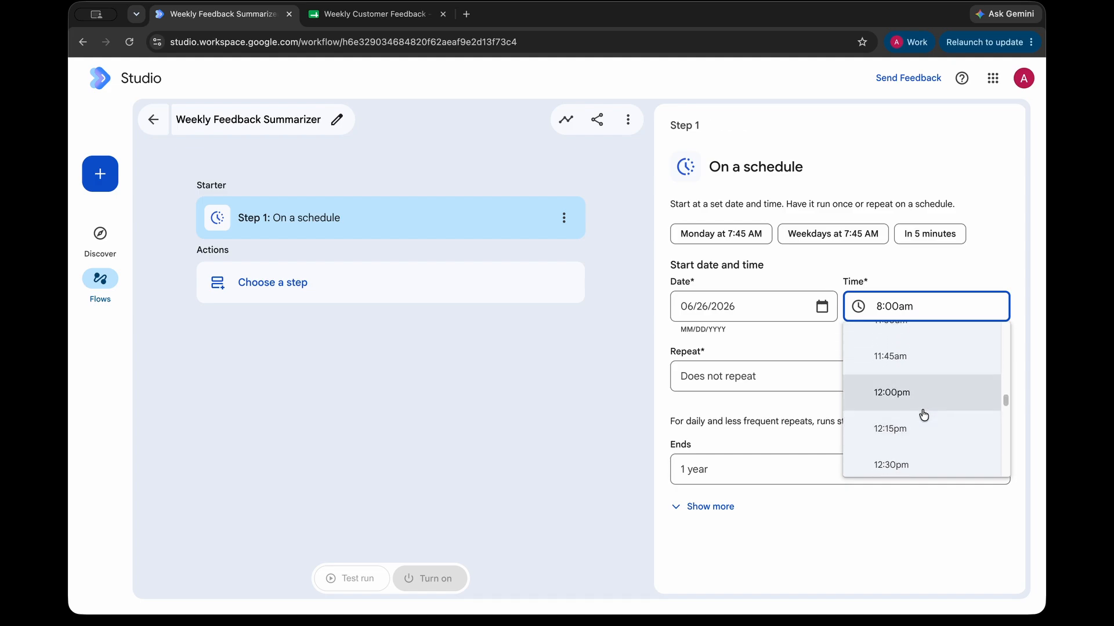
pyautogui.scroll(-7, 922, 428)
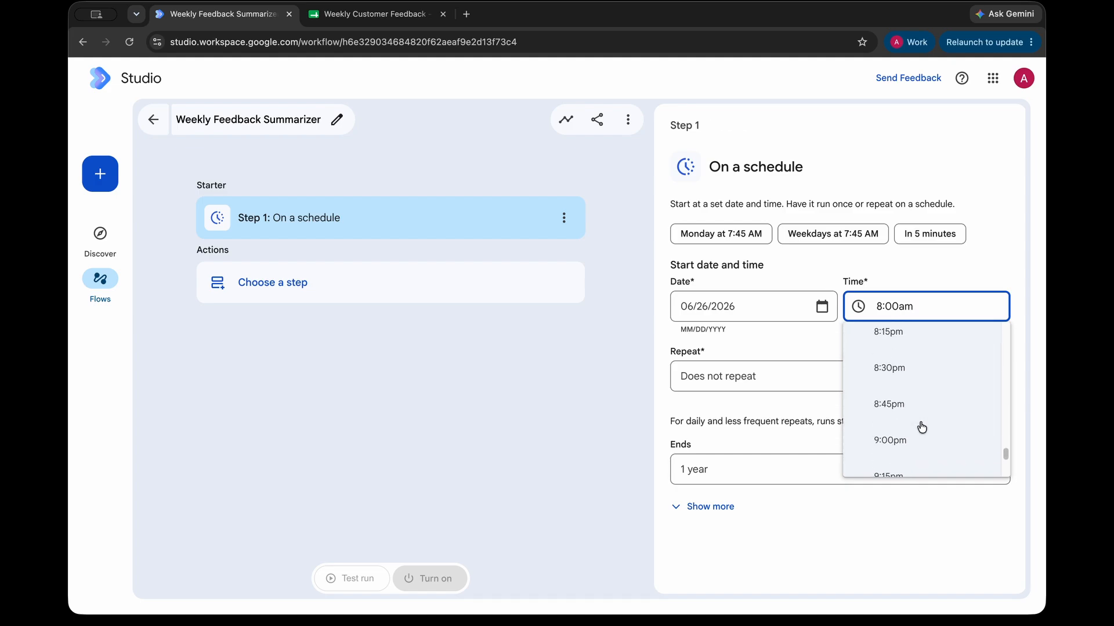
pyautogui.scroll(1, 915, 360)
pyautogui.click(920, 343)
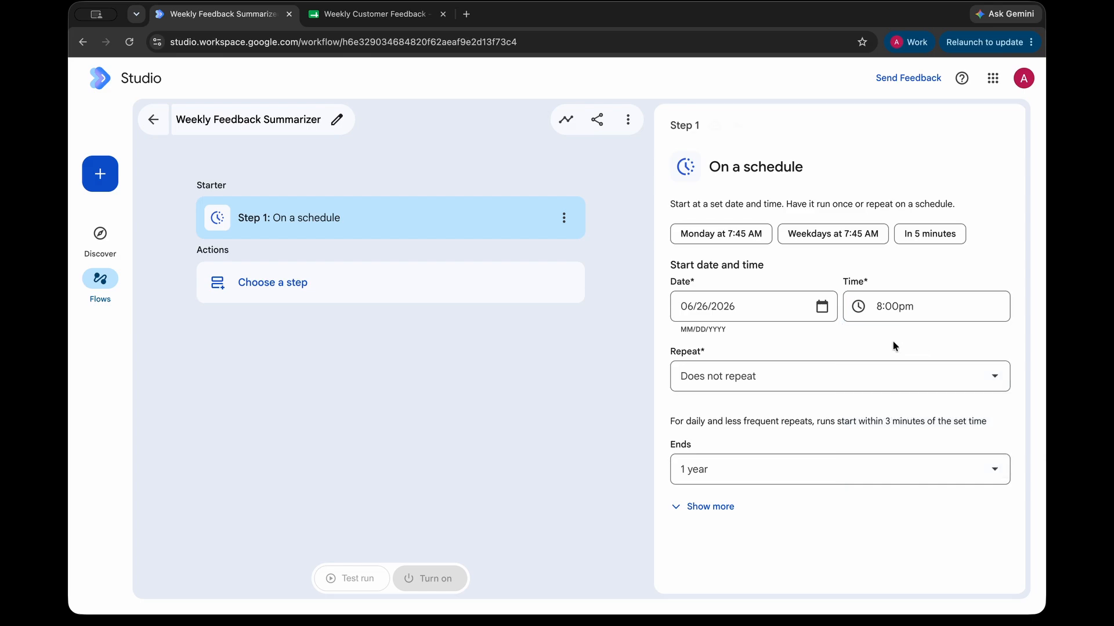
# Step: Make the schedule repeat weekly, ending after 1 year, and reveal the extra schedule settings
pyautogui.click(830, 377)
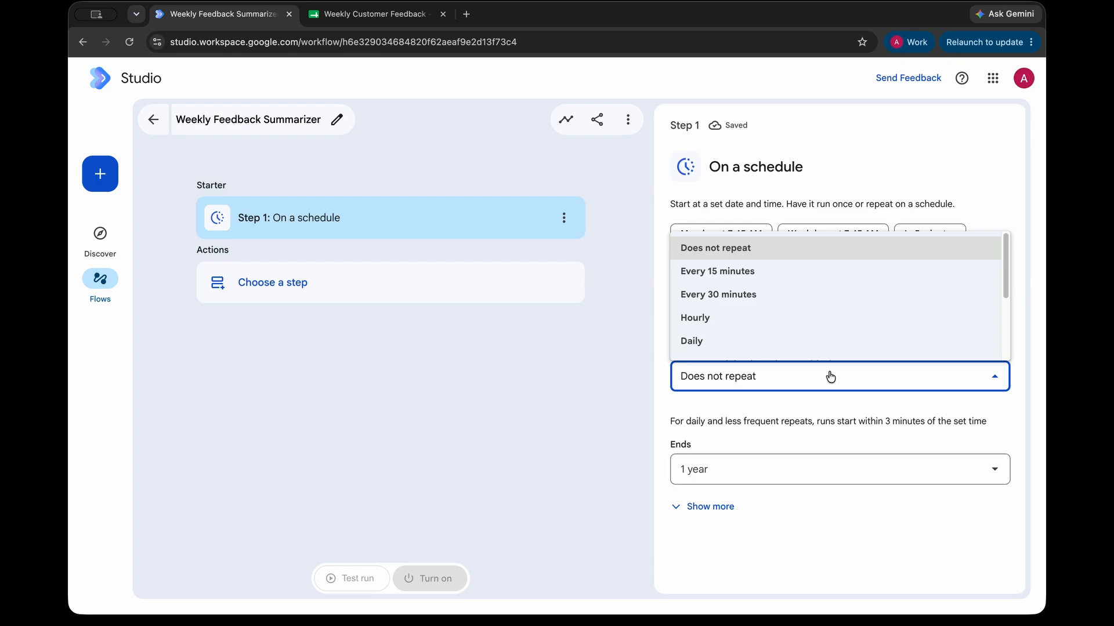
pyautogui.scroll(-2, 750, 306)
pyautogui.scroll(-3, 751, 306)
pyautogui.click(740, 281)
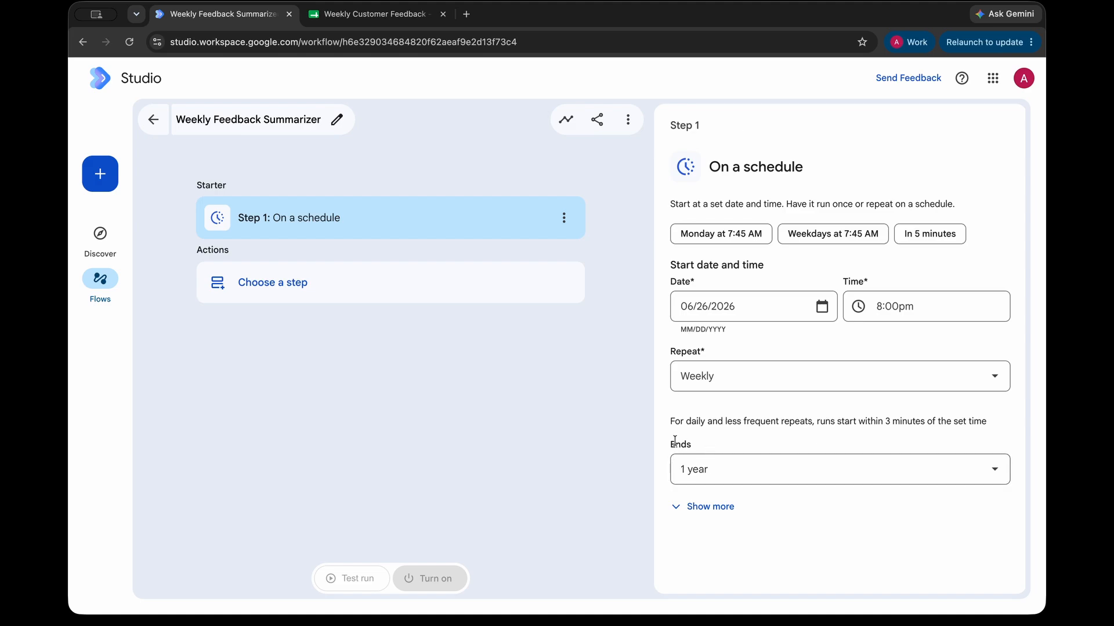
pyautogui.click(753, 467)
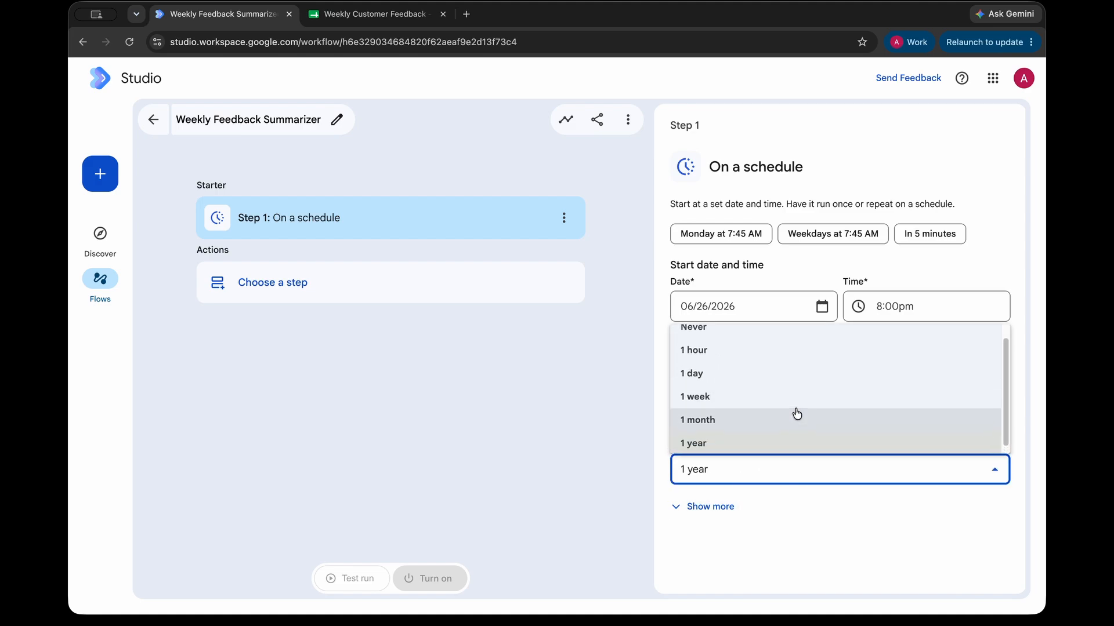
pyautogui.click(735, 308)
pyautogui.click(713, 505)
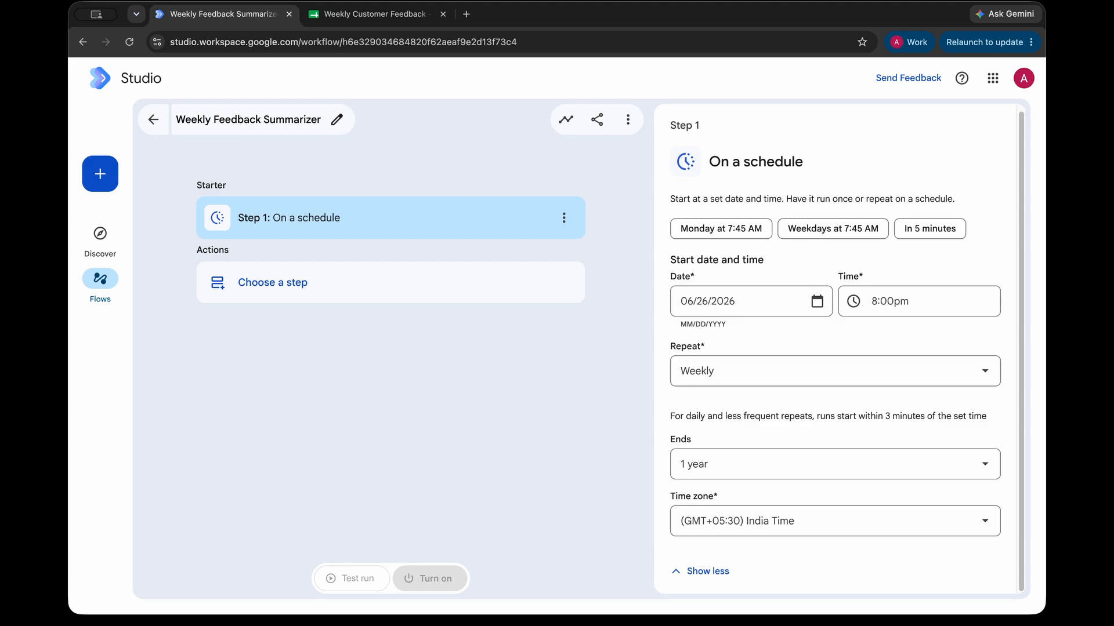
# Step: Keep the schedule ending after 1 year and bring up the Add step panel for the first action
pyautogui.click(758, 464)
pyautogui.scroll(1, 720, 342)
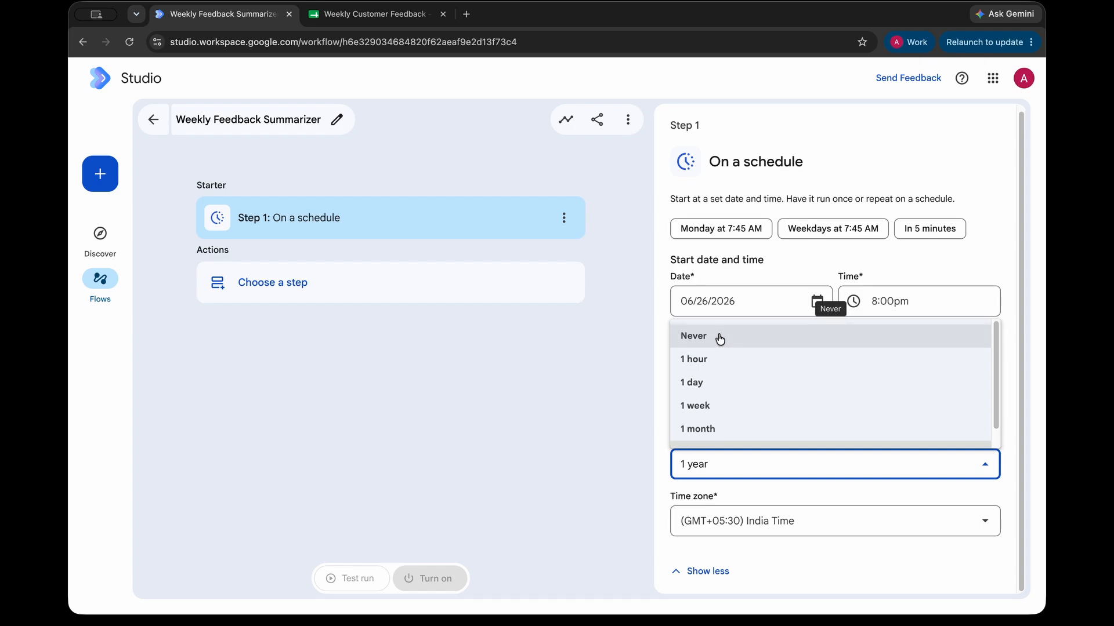
pyautogui.click(615, 373)
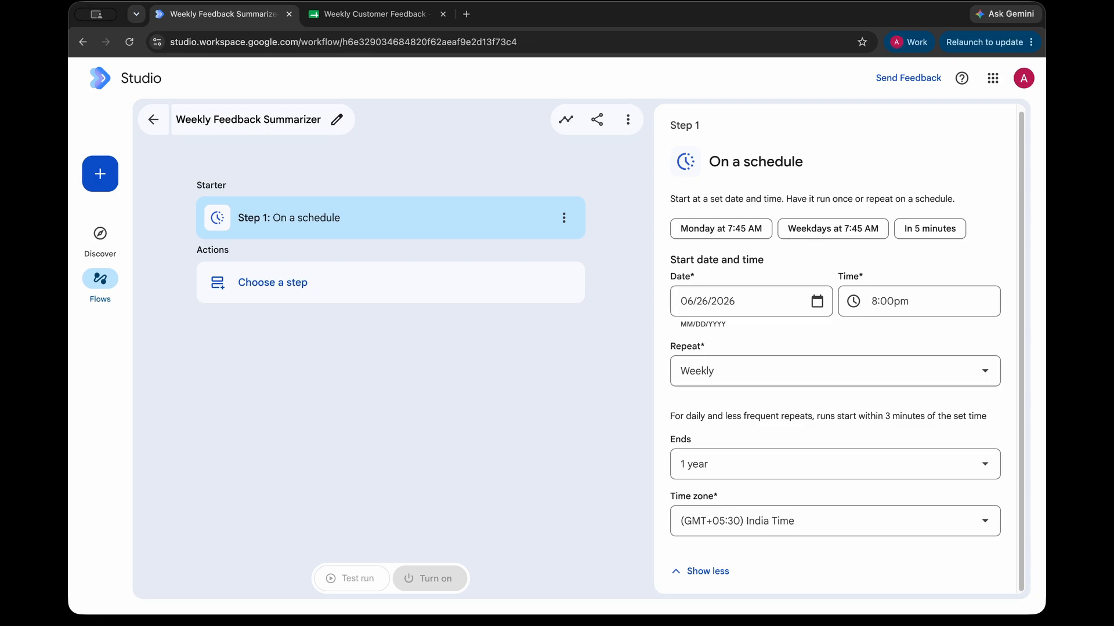
pyautogui.click(273, 283)
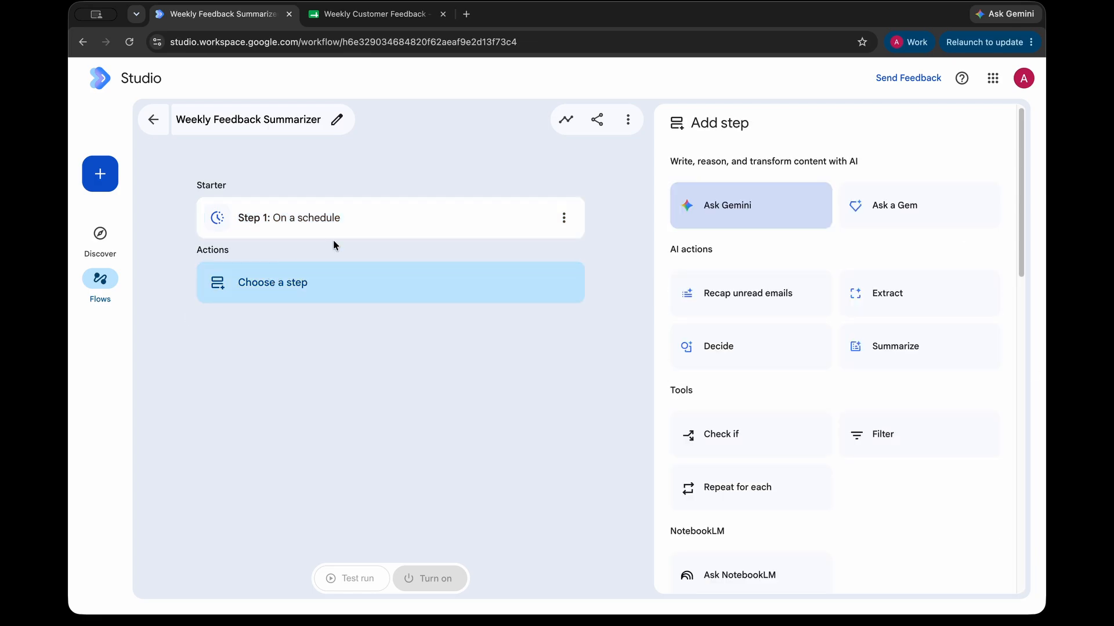
# Step: Add an Extract step whose content is the pasted Weekly Customer Feedback spreadsheet link
pyautogui.click(927, 299)
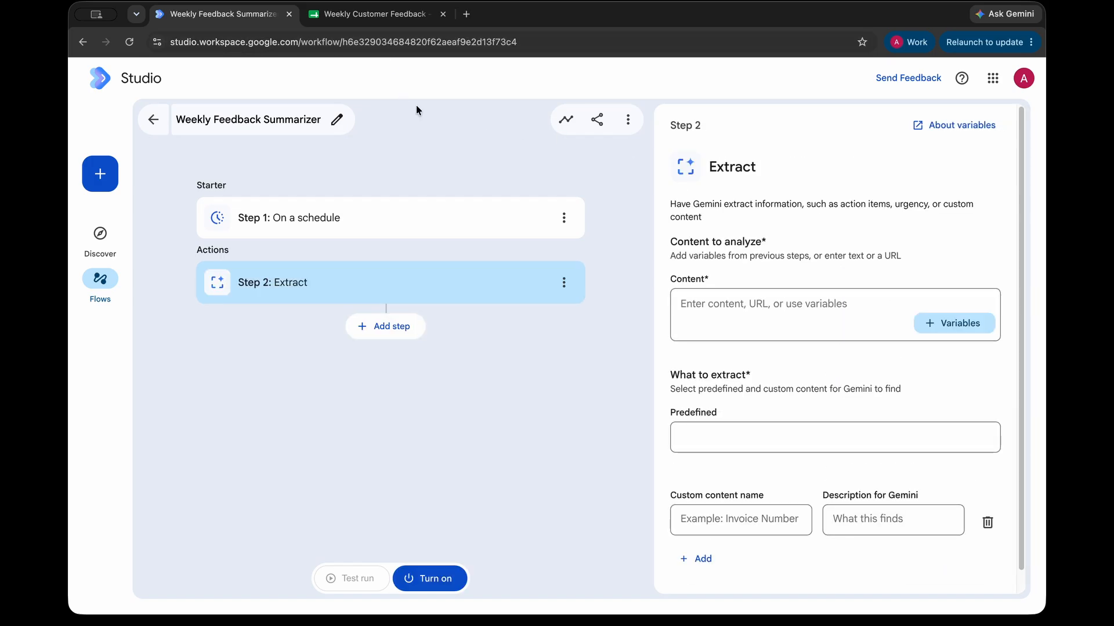
pyautogui.click(374, 14)
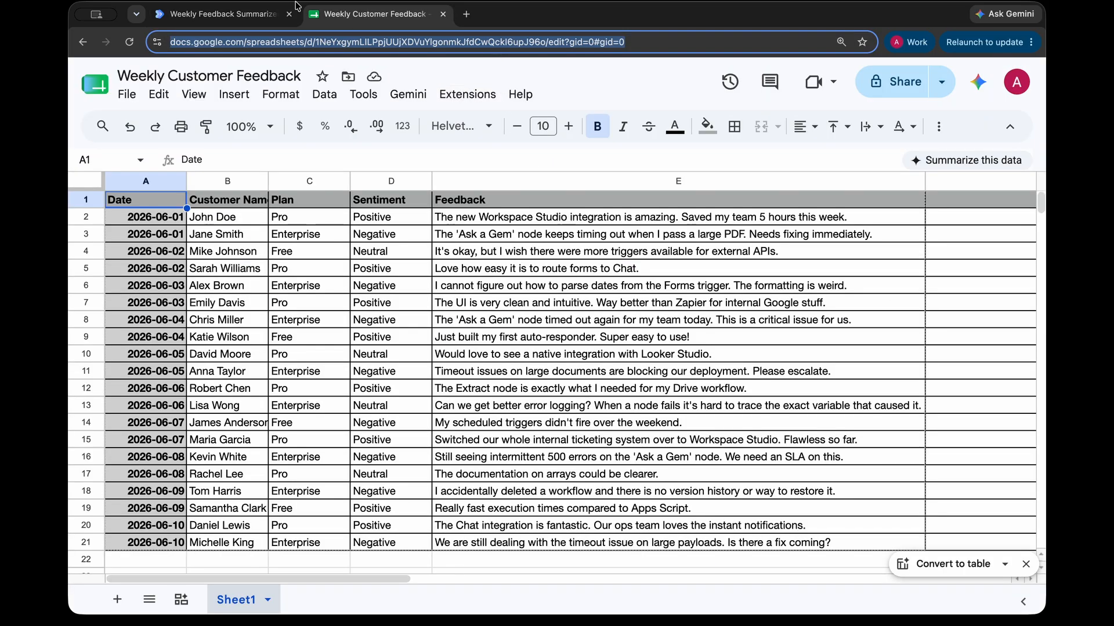
pyautogui.click(215, 14)
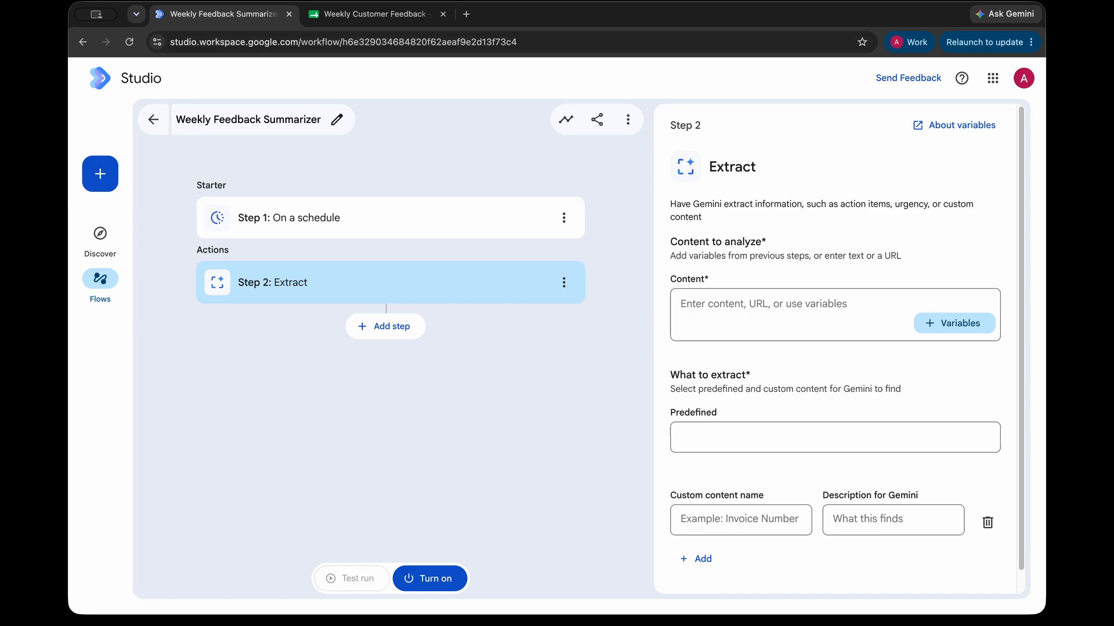
pyautogui.click(741, 319)
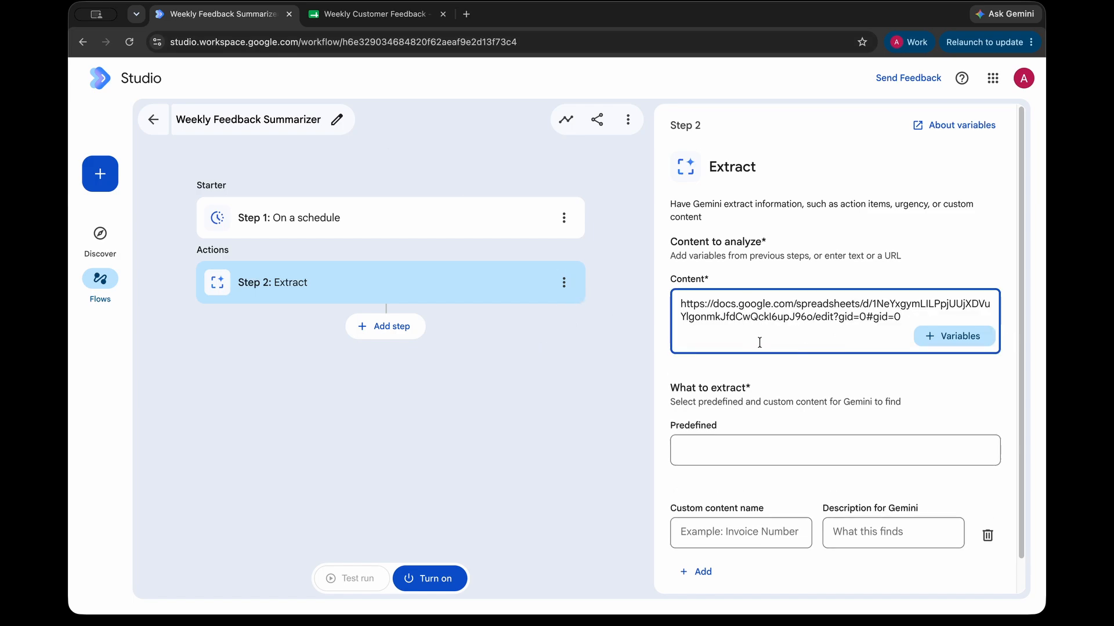
pyautogui.click(971, 373)
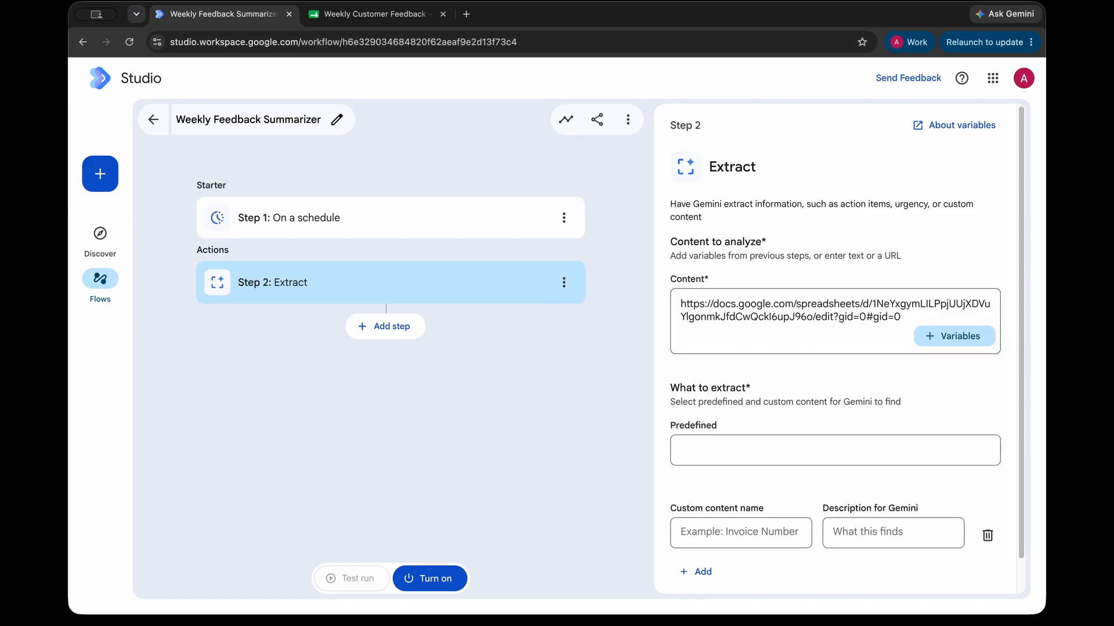
# Step: Choose the predefined 'Sentiment: tone and urgency' extraction option
pyautogui.moveTo(671, 383); pyautogui.dragTo(893, 415)
pyautogui.click(909, 417)
pyautogui.click(833, 444)
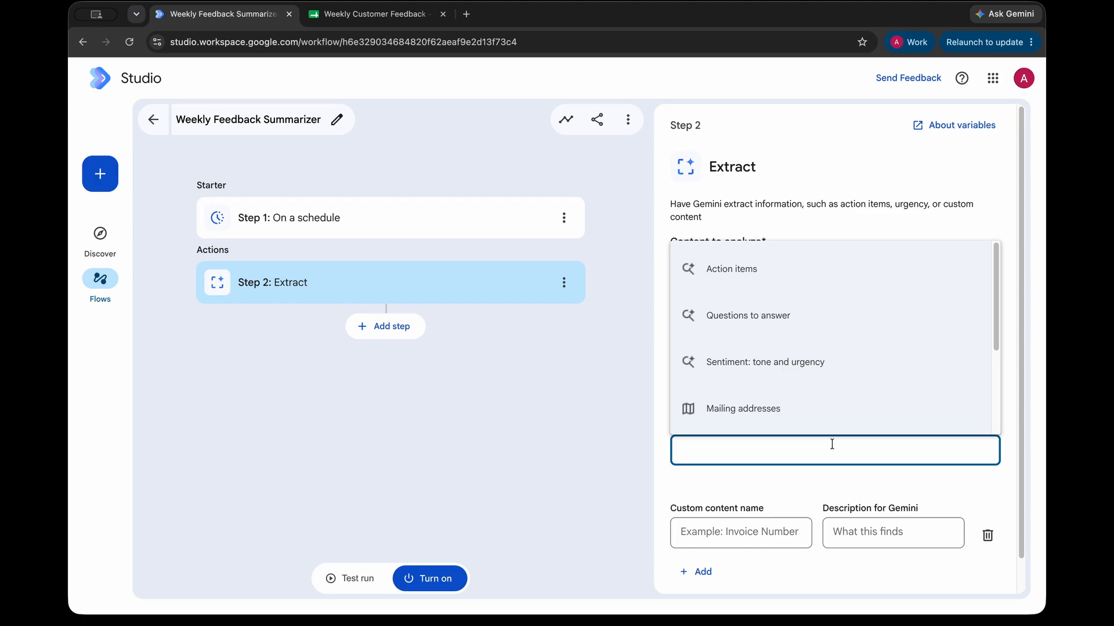
pyautogui.click(770, 365)
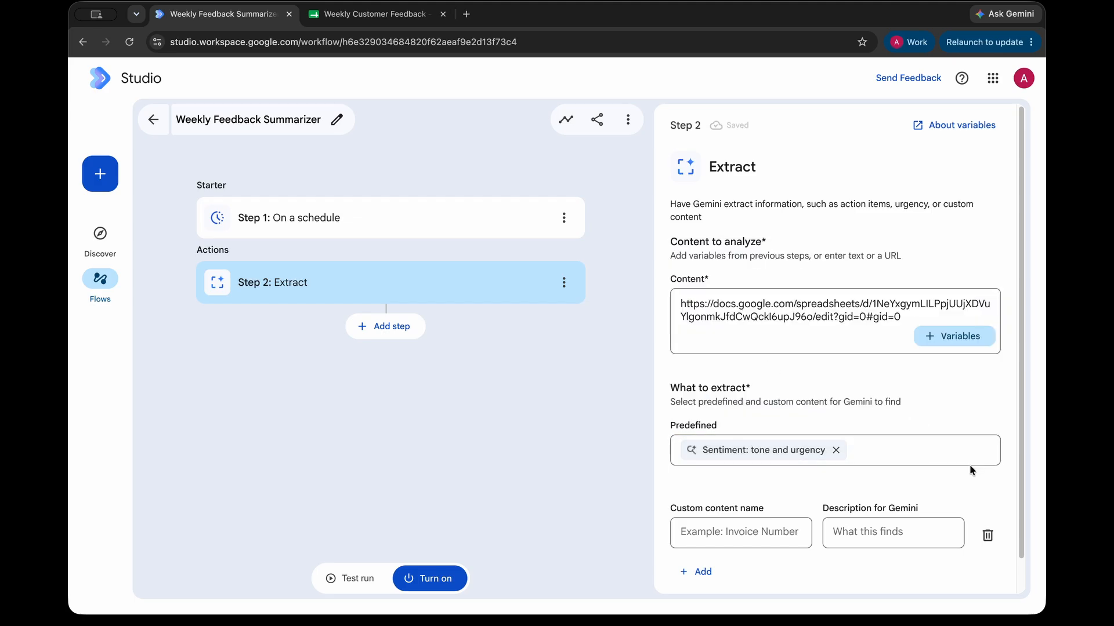
pyautogui.scroll(-2, 972, 469)
# Step: Leave the custom content name and Gemini description empty, then add a new step after Extract
pyautogui.click(725, 490)
pyautogui.click(899, 505)
pyautogui.click(764, 498)
pyautogui.click(880, 500)
pyautogui.click(751, 497)
pyautogui.click(835, 509)
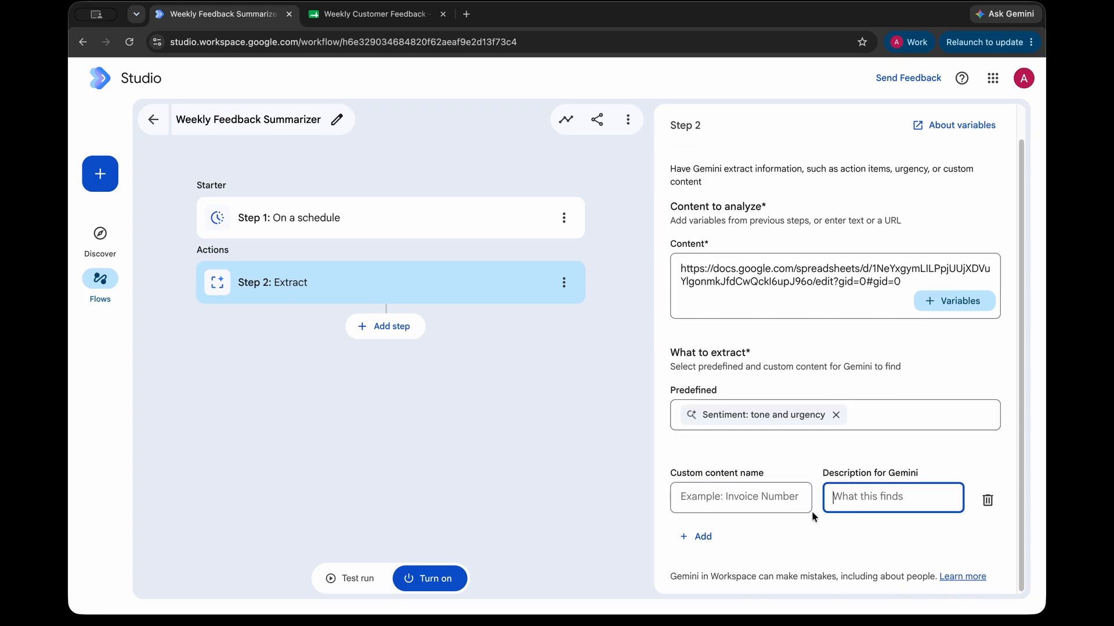
pyautogui.click(799, 472)
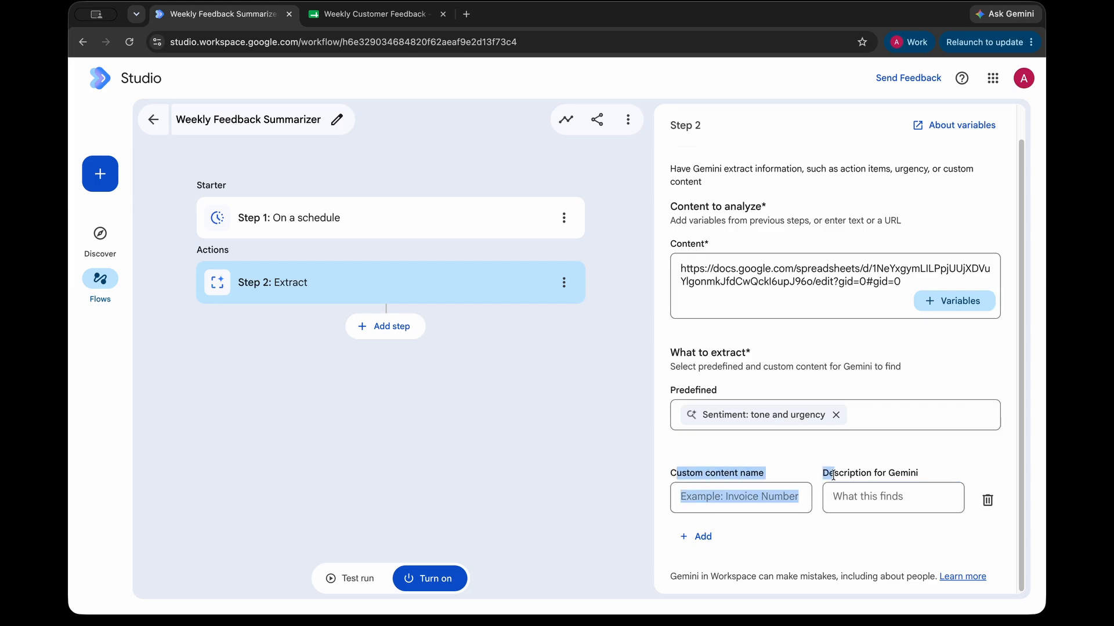
pyautogui.moveTo(676, 473); pyautogui.dragTo(757, 474)
pyautogui.click(747, 497)
pyautogui.click(873, 499)
pyautogui.click(764, 496)
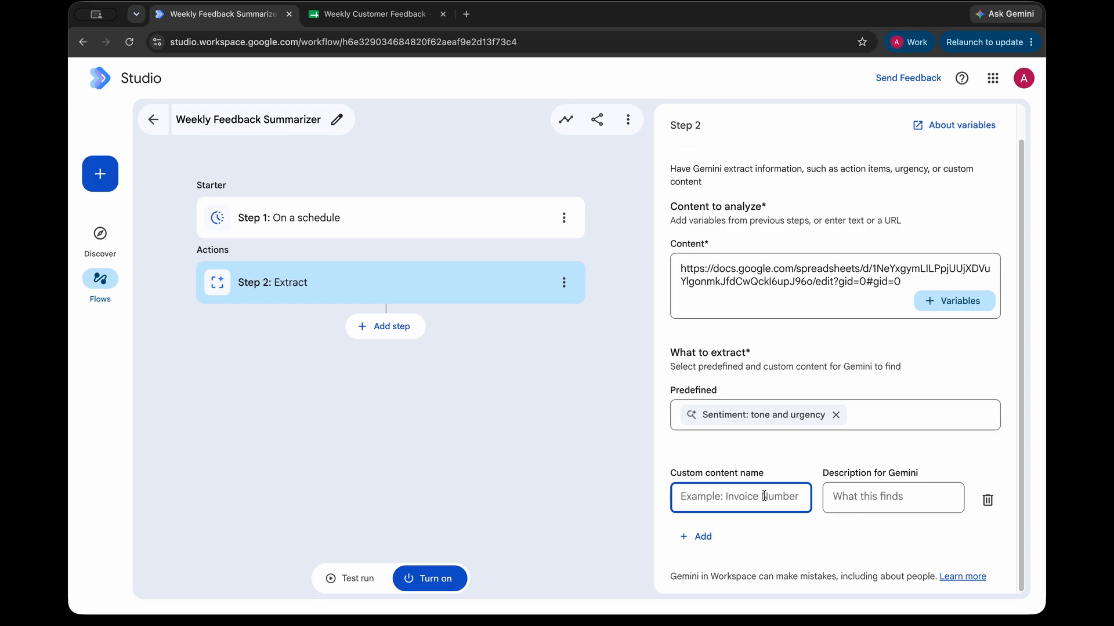
pyautogui.click(660, 474)
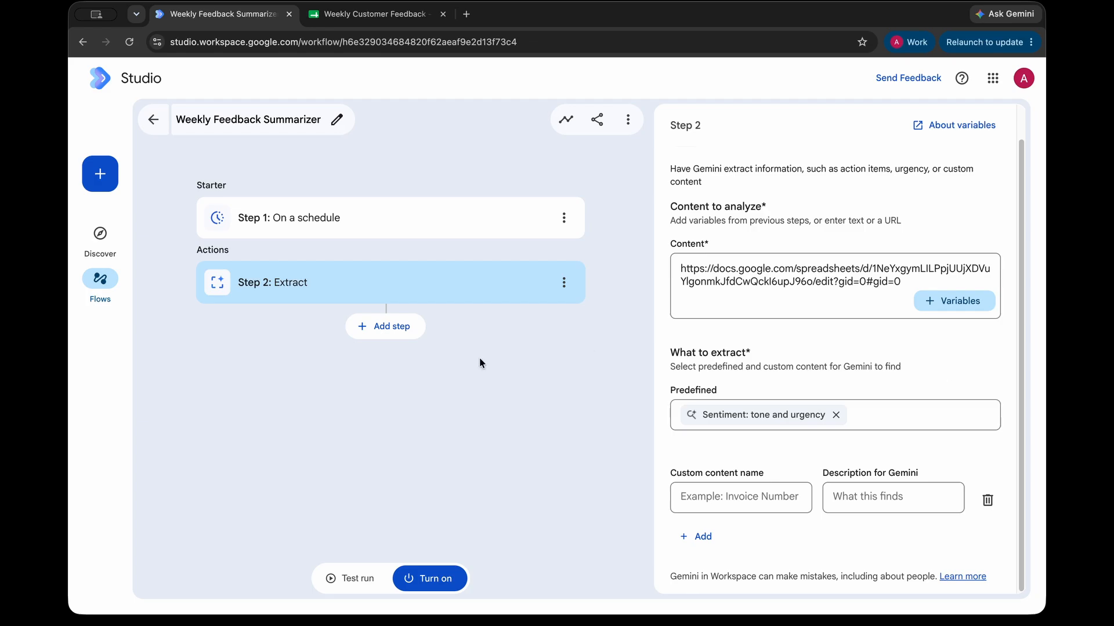
pyautogui.click(386, 328)
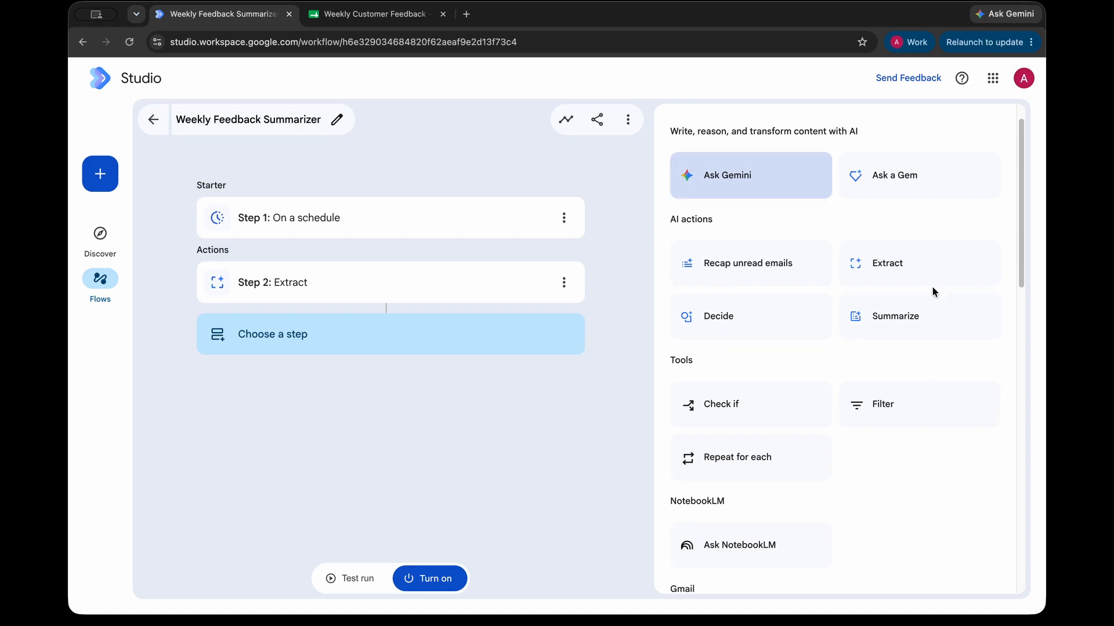
# Step: Add an Ask Gemini step with the pasted Ops Manager summary prompt, removing stray quotation marks
pyautogui.click(758, 197)
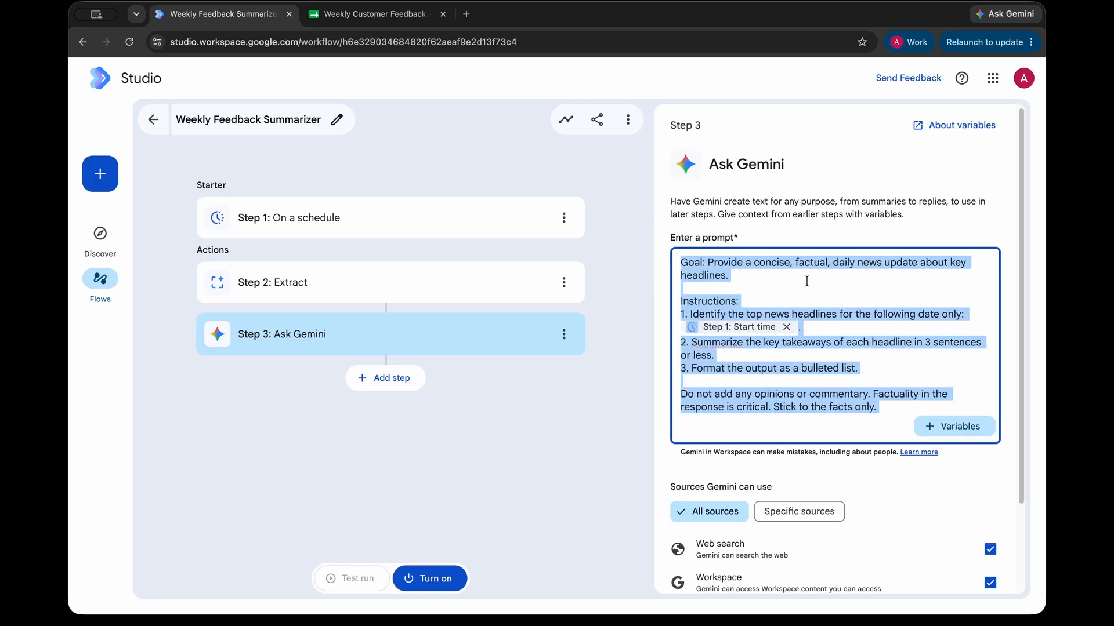
pyautogui.press('BackSpace')
pyautogui.write('"You are an Ops Manager. I have automatically extracted the overall tone and urgency from our weekly customer feedback spreadsheet.   Tone:    Urgency:     Based on these extracted variables, generate a professional Executive Summary. Highlight the overall sentiment and summarize the urgency of the technical blockers. Format as a clean report using bullet points."')
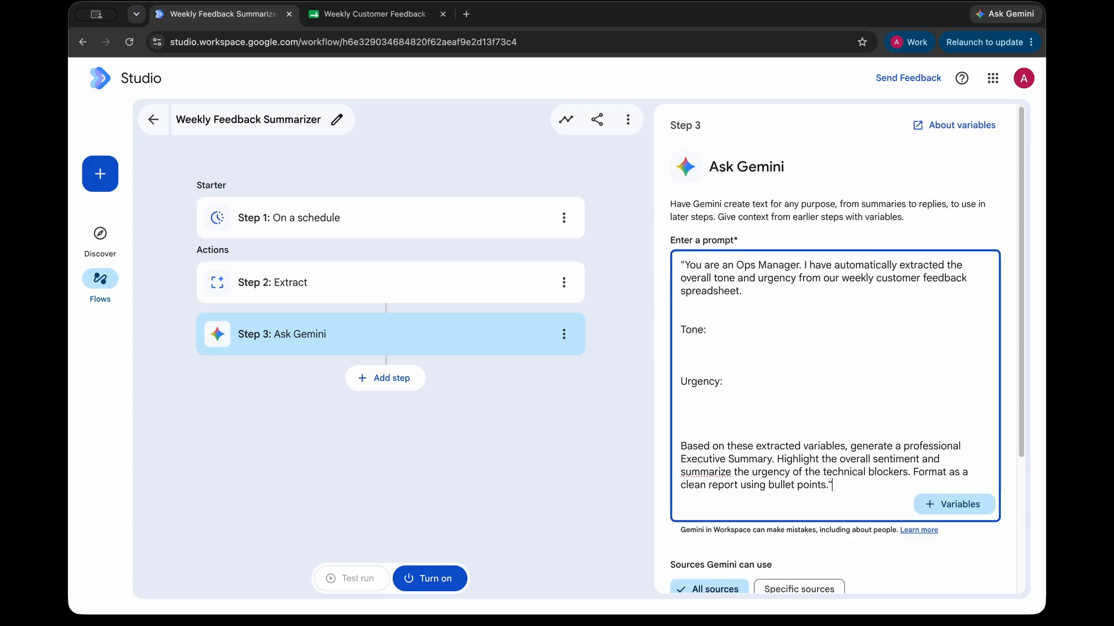
pyautogui.press('BackSpace')
pyautogui.click(682, 266)
pyautogui.press('BackSpace')
# Step: Delete the extra blank lines around the Tone: and Urgency: lines of the prompt
pyautogui.click(707, 370)
pyautogui.press('BackSpace')
pyautogui.press('BackSpace')
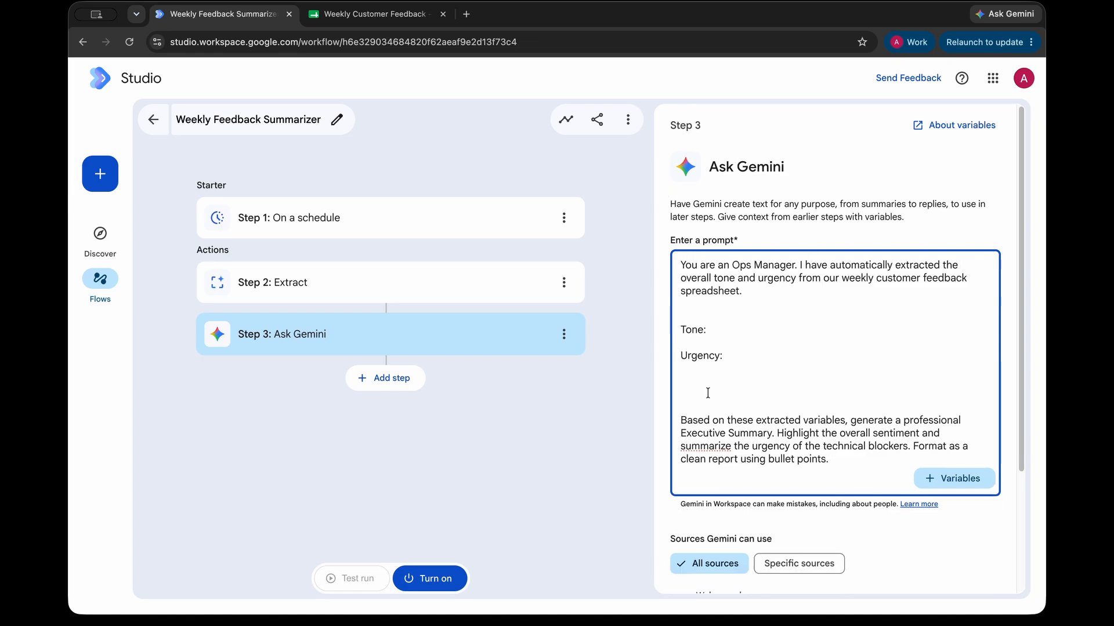
pyautogui.click(709, 390)
pyautogui.press('BackSpace')
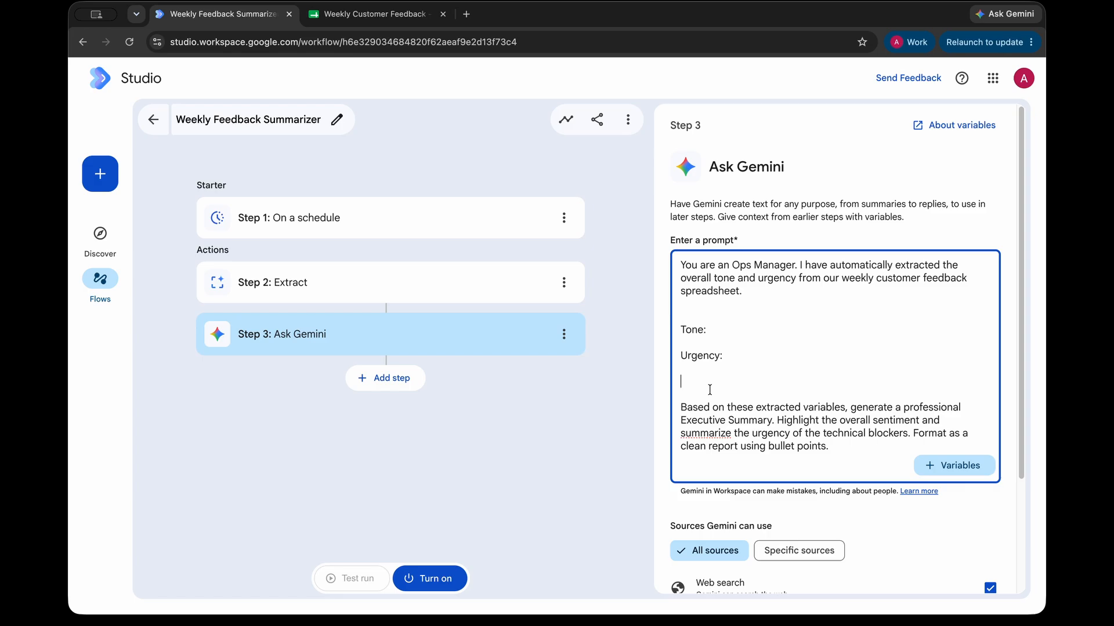
pyautogui.press('BackSpace')
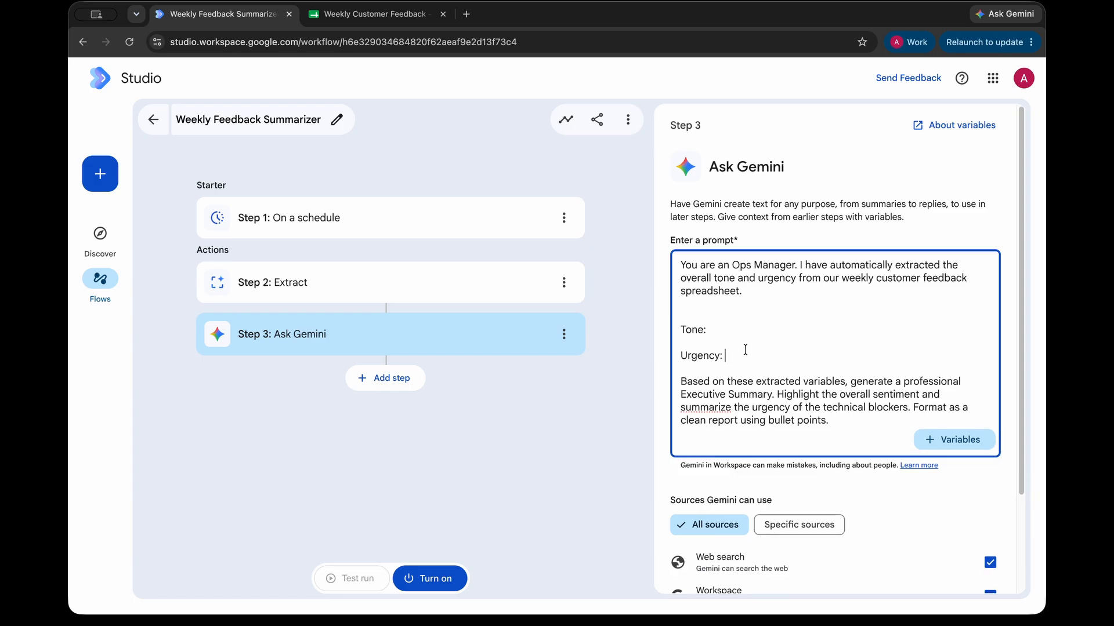
pyautogui.click(747, 309)
pyautogui.press('BackSpace')
pyautogui.click(746, 317)
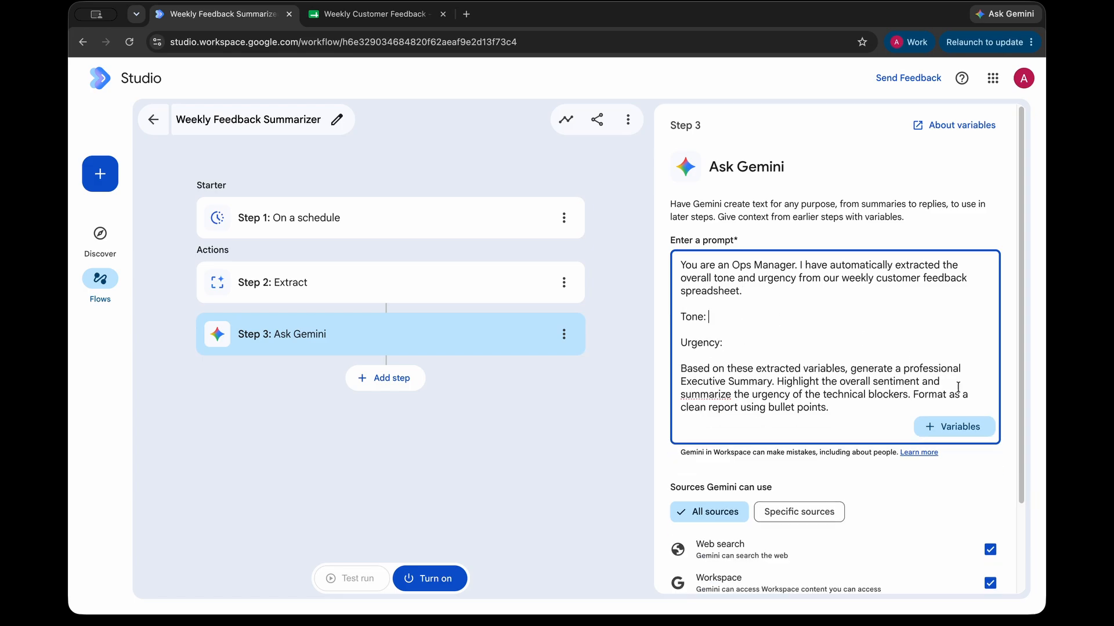
pyautogui.moveTo(729, 369); pyautogui.dragTo(963, 369)
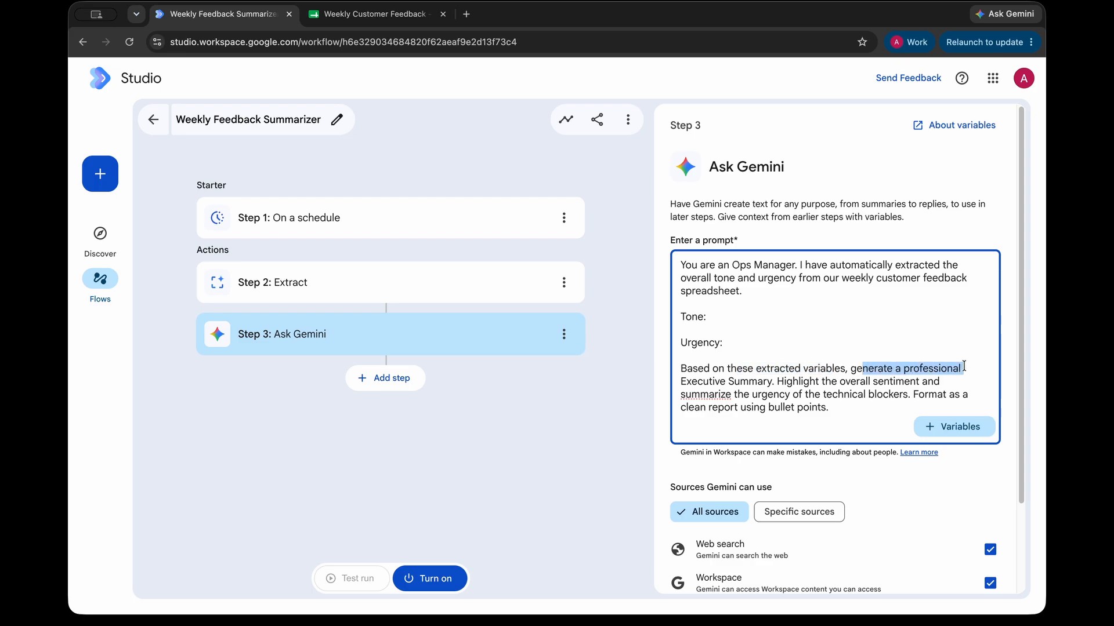
pyautogui.click(962, 369)
pyautogui.moveTo(696, 382); pyautogui.dragTo(829, 407)
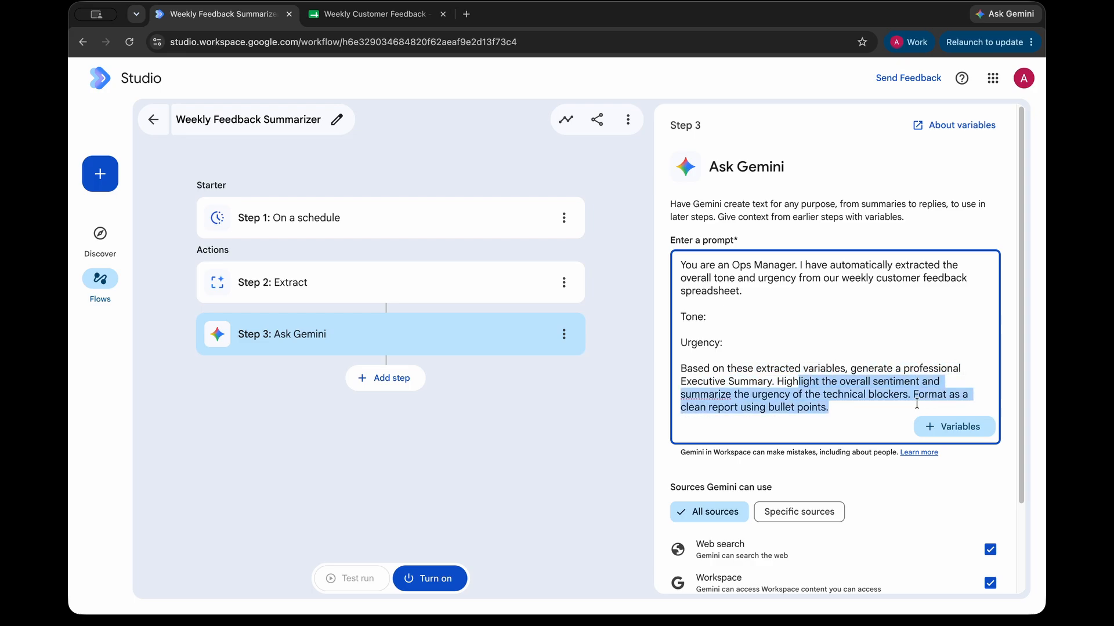
pyautogui.click(916, 404)
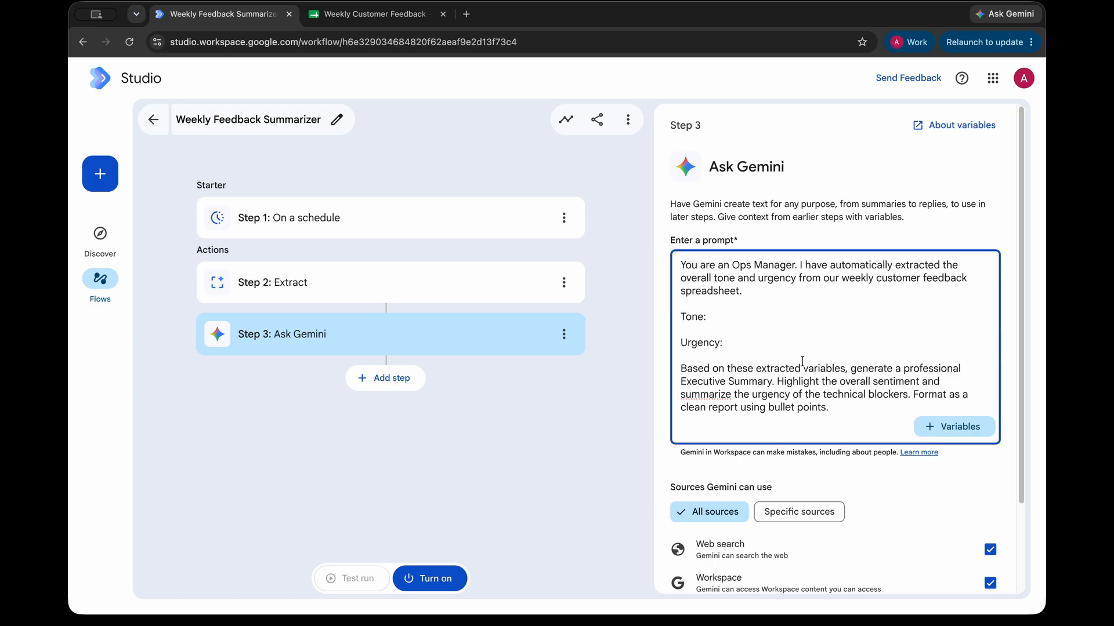
# Step: Insert Step 2's Tone and Urgency variables after 'Tone:' and 'Urgency:', then start a fourth step
pyautogui.click(777, 316)
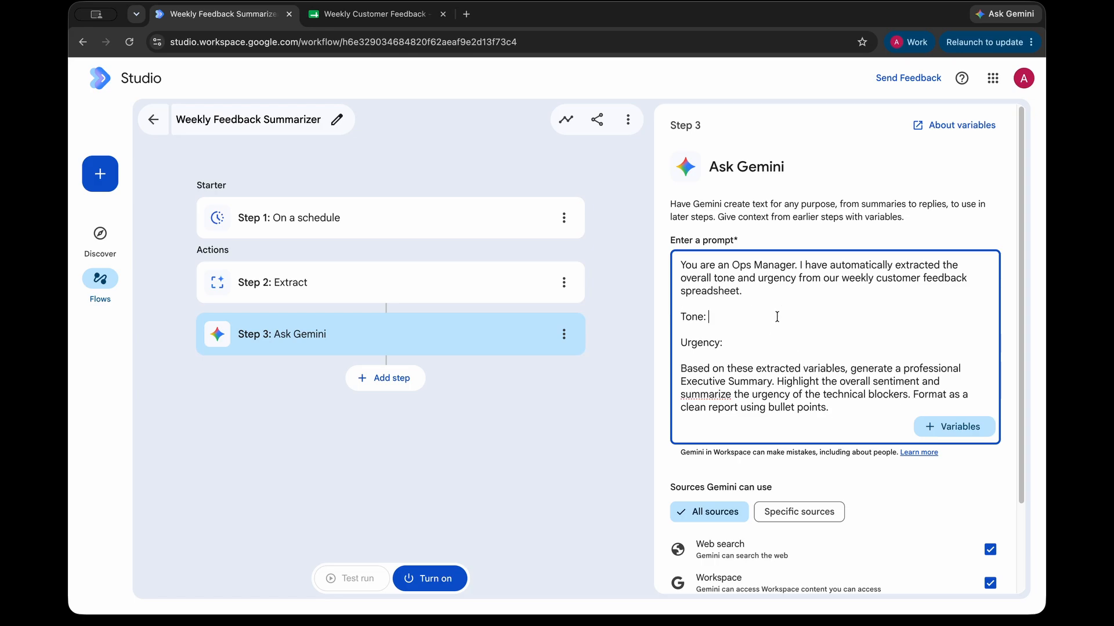
pyautogui.click(955, 429)
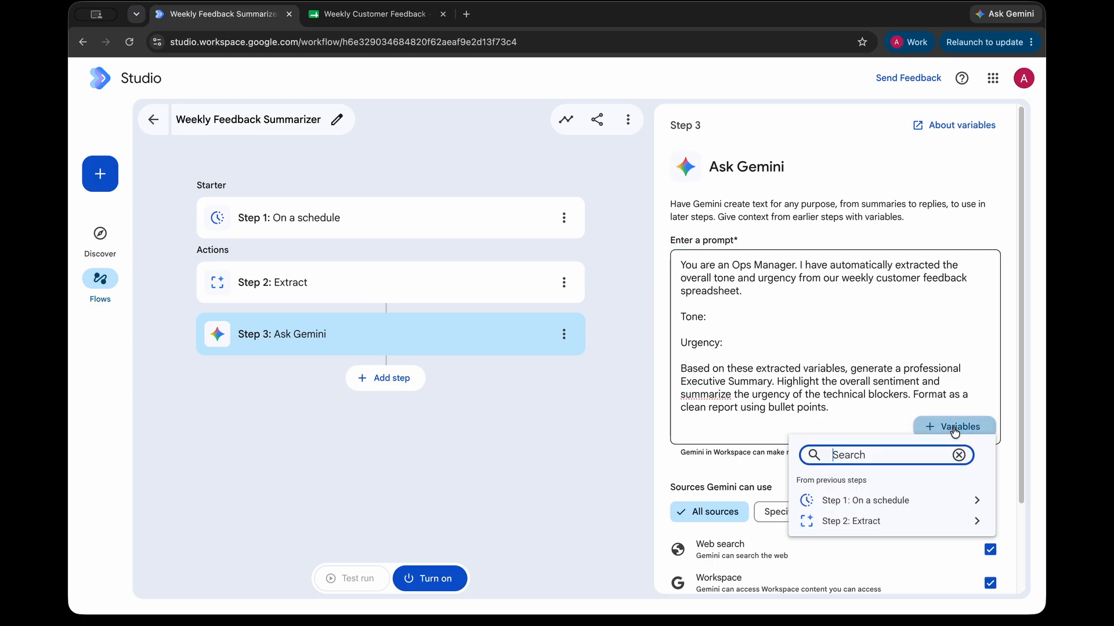
pyautogui.click(934, 525)
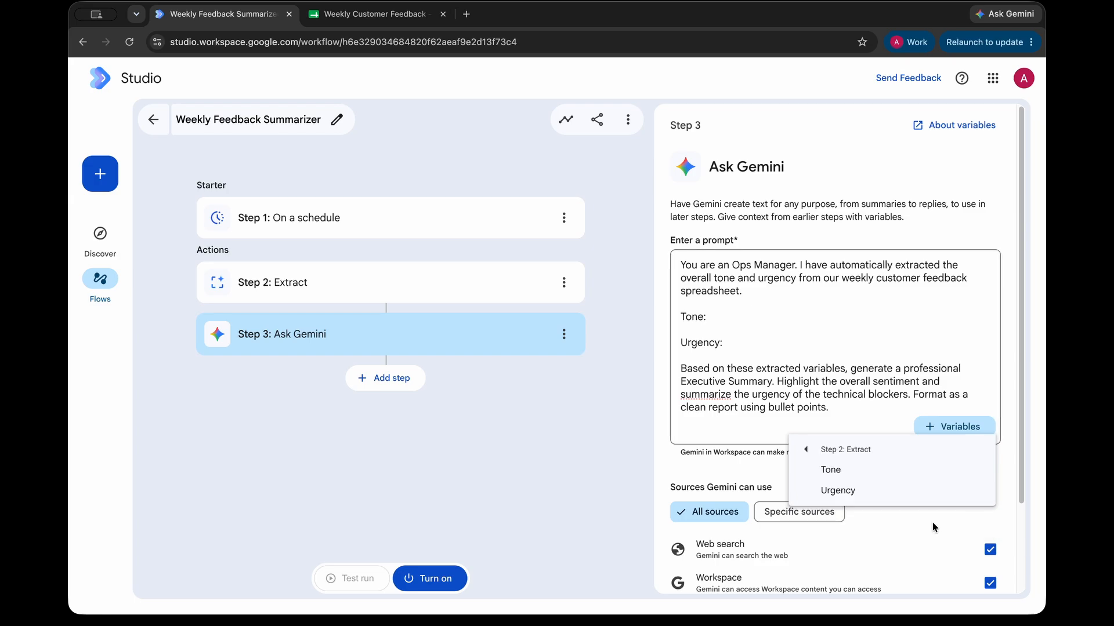
pyautogui.click(848, 466)
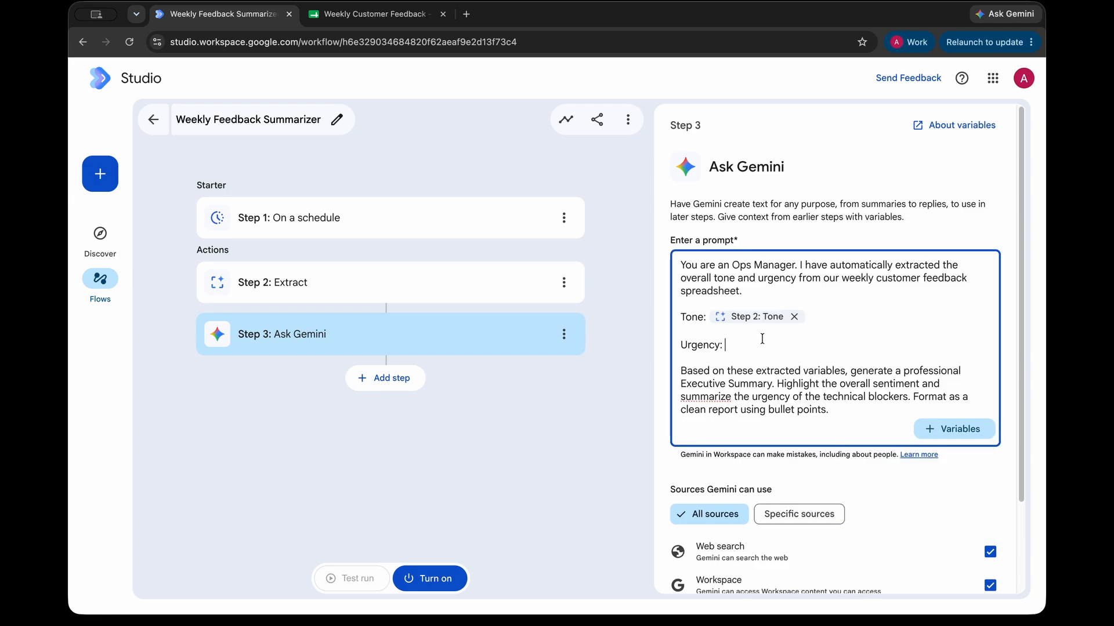
pyautogui.click(951, 429)
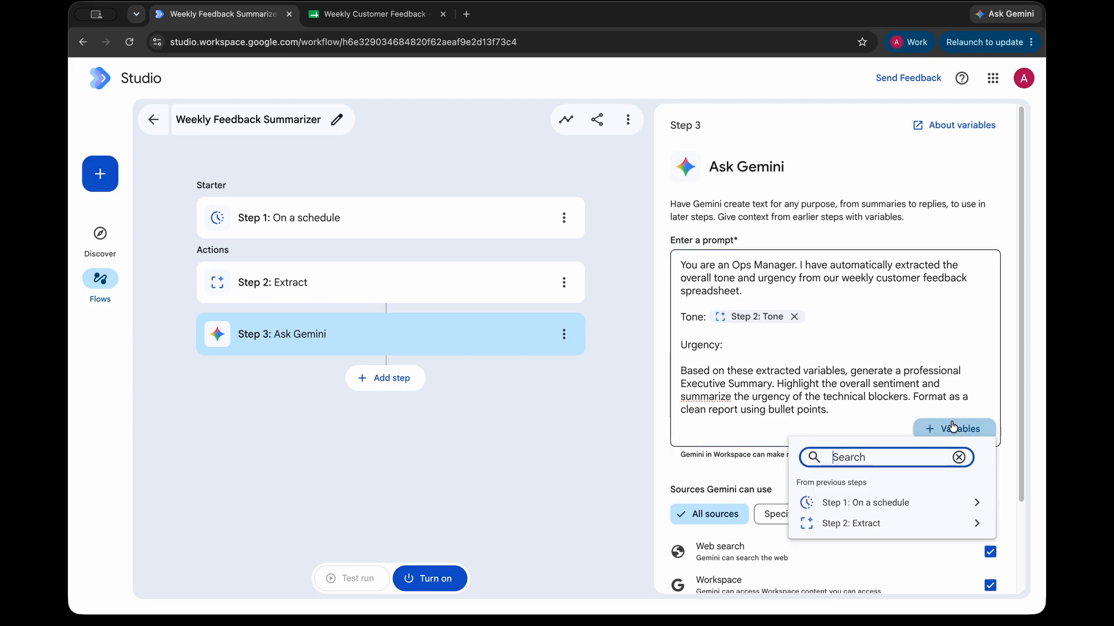
pyautogui.click(901, 528)
pyautogui.click(870, 494)
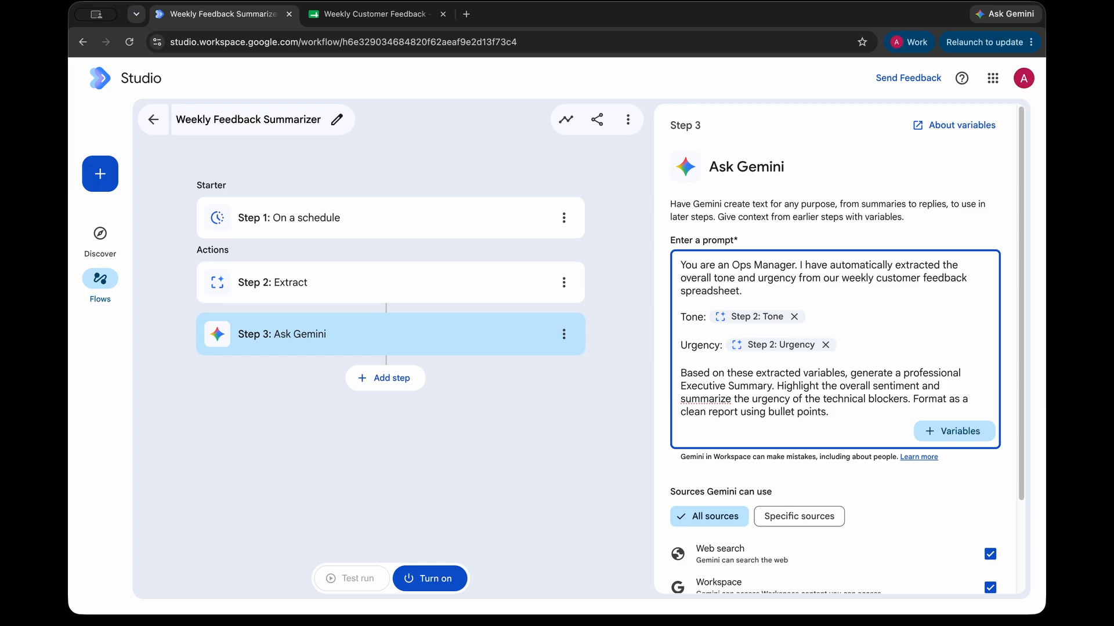
pyautogui.click(557, 489)
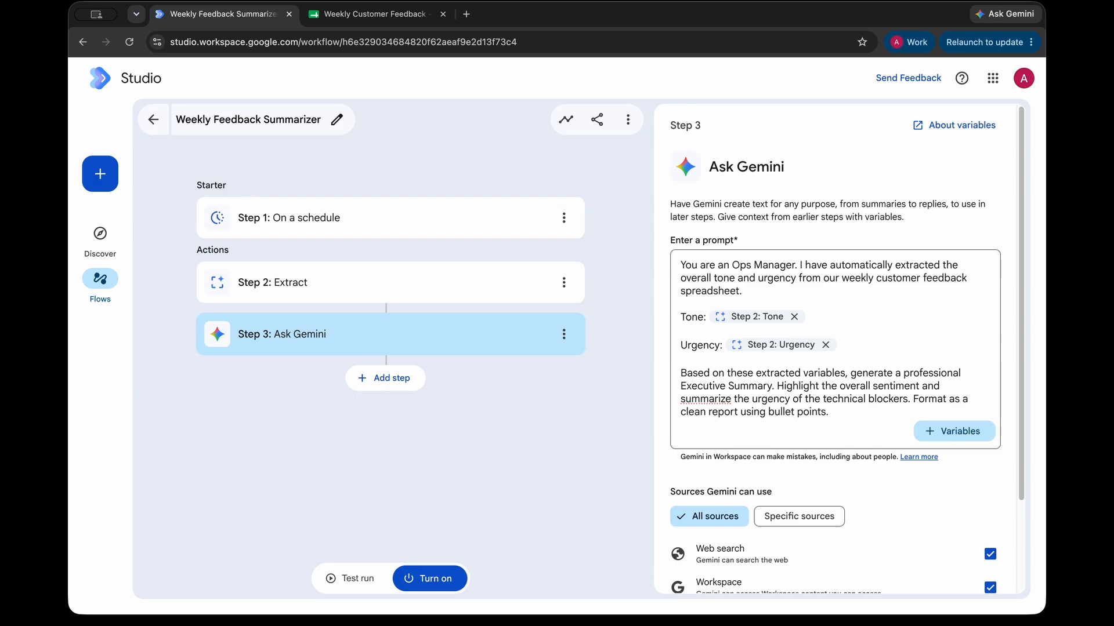
pyautogui.click(399, 382)
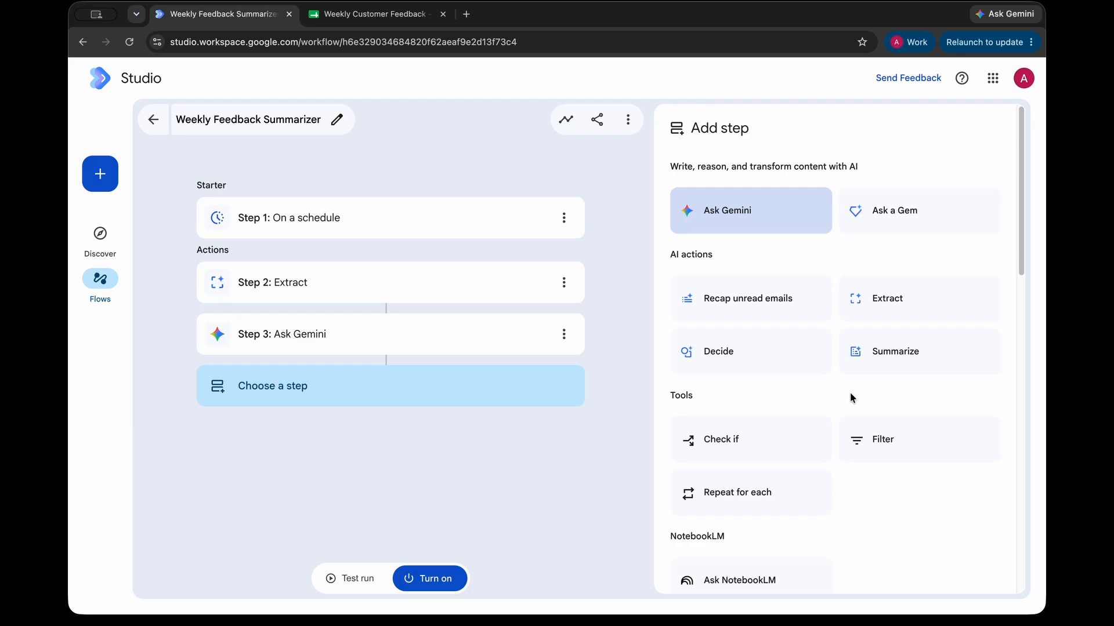
# Step: Add a Create a doc step named 'Executive Summary: Feedback'
pyautogui.scroll(-1, 850, 393)
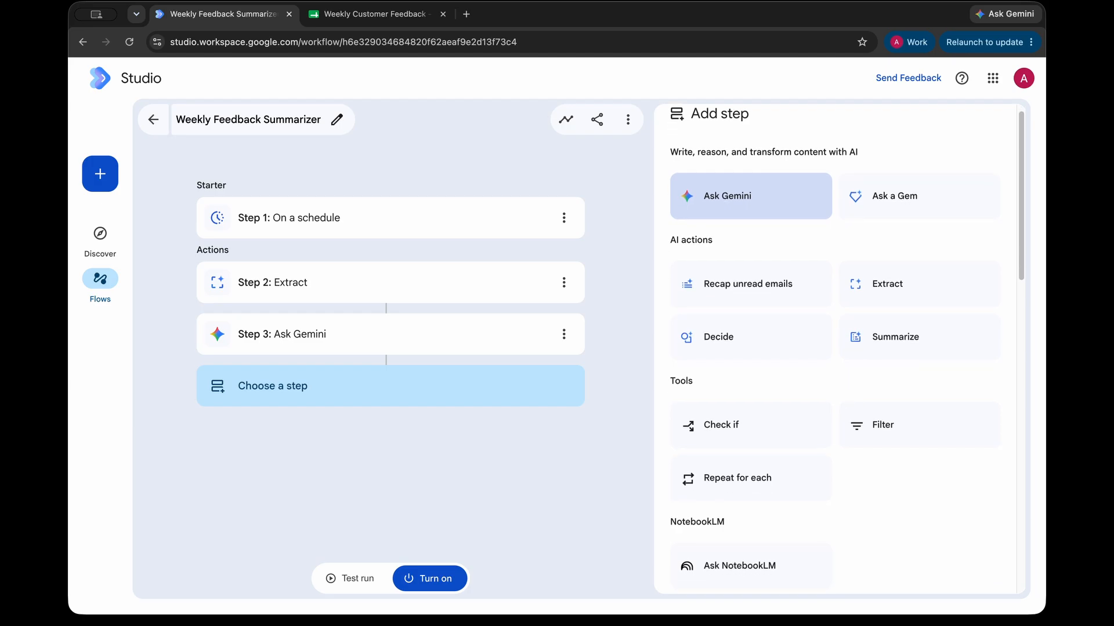
pyautogui.scroll(-9, 865, 435)
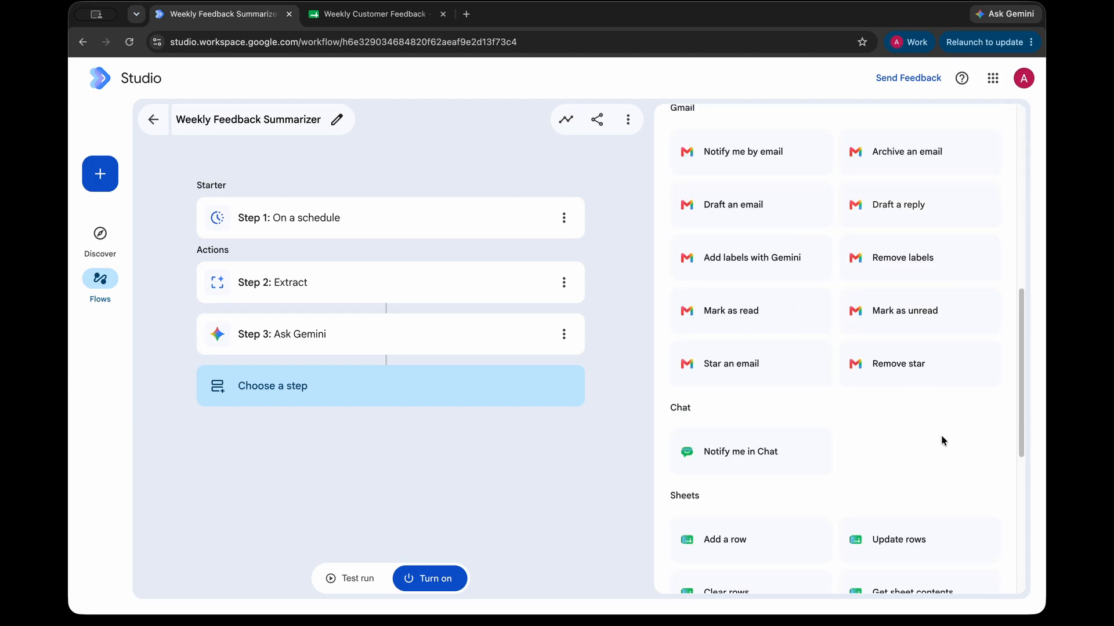
pyautogui.scroll(-7, 941, 440)
pyautogui.moveTo(669, 436); pyautogui.dragTo(705, 433)
pyautogui.click(727, 433)
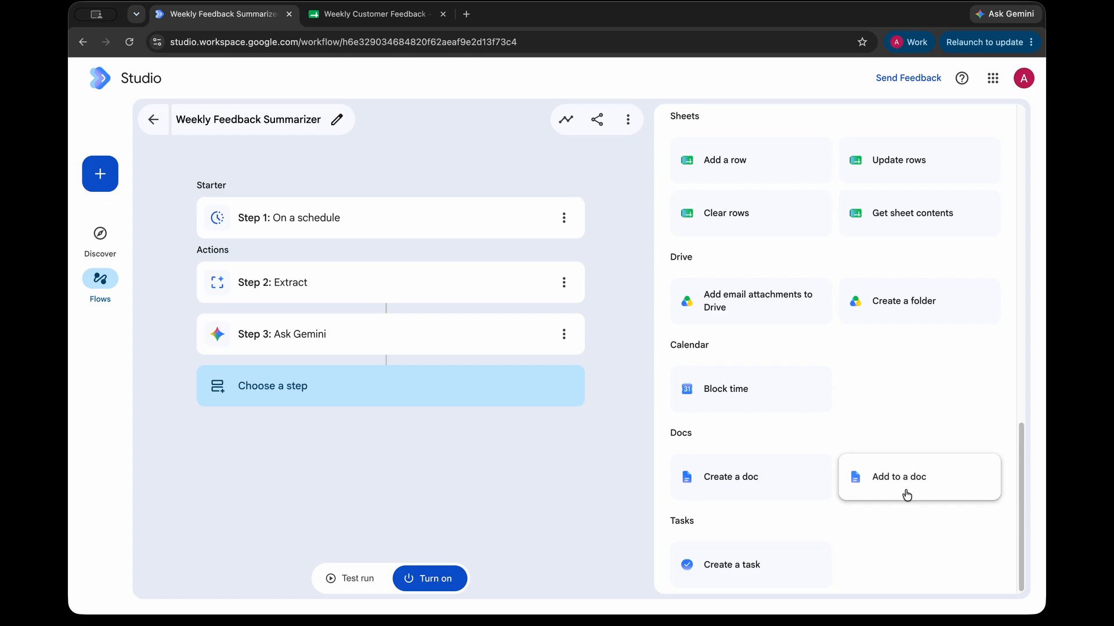
pyautogui.click(783, 474)
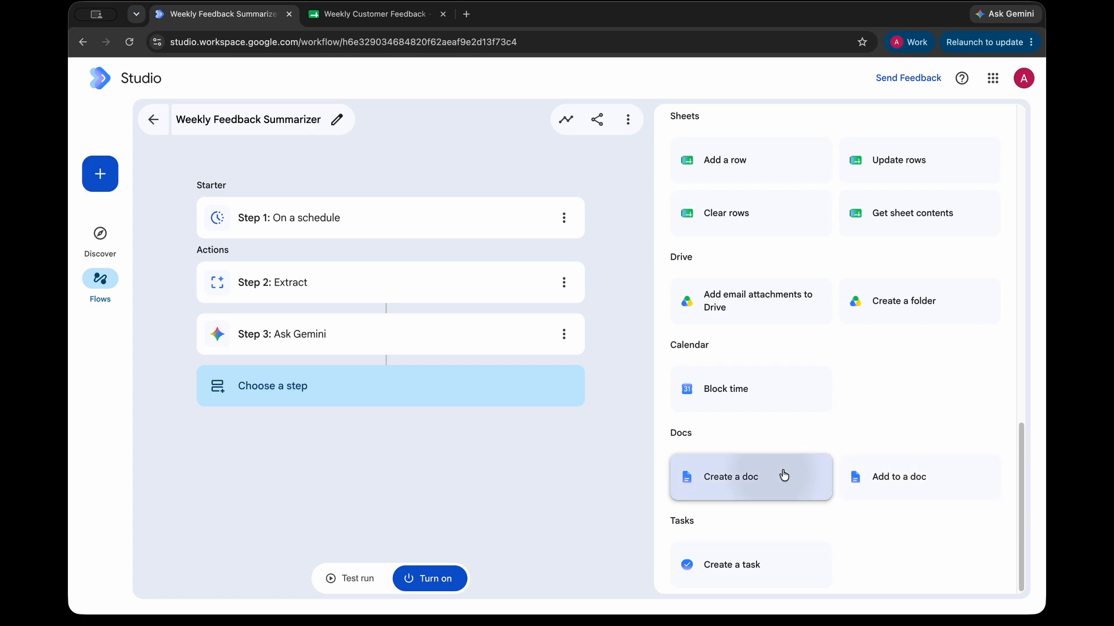
pyautogui.click(730, 252)
pyautogui.write('Exec')
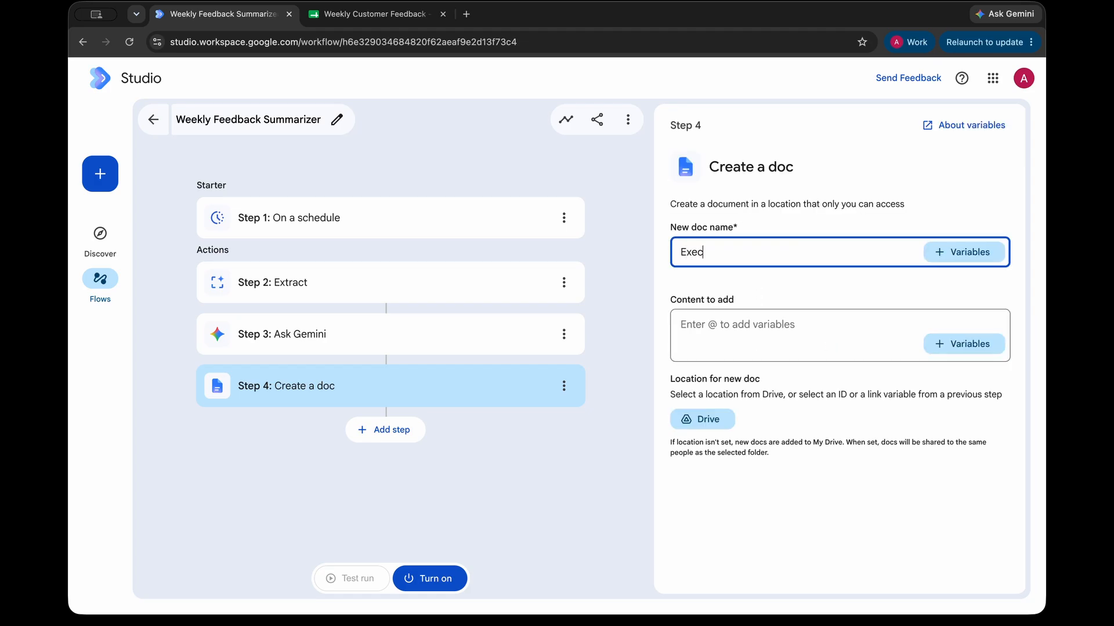
pyautogui.write('utive Summary: Feedback')
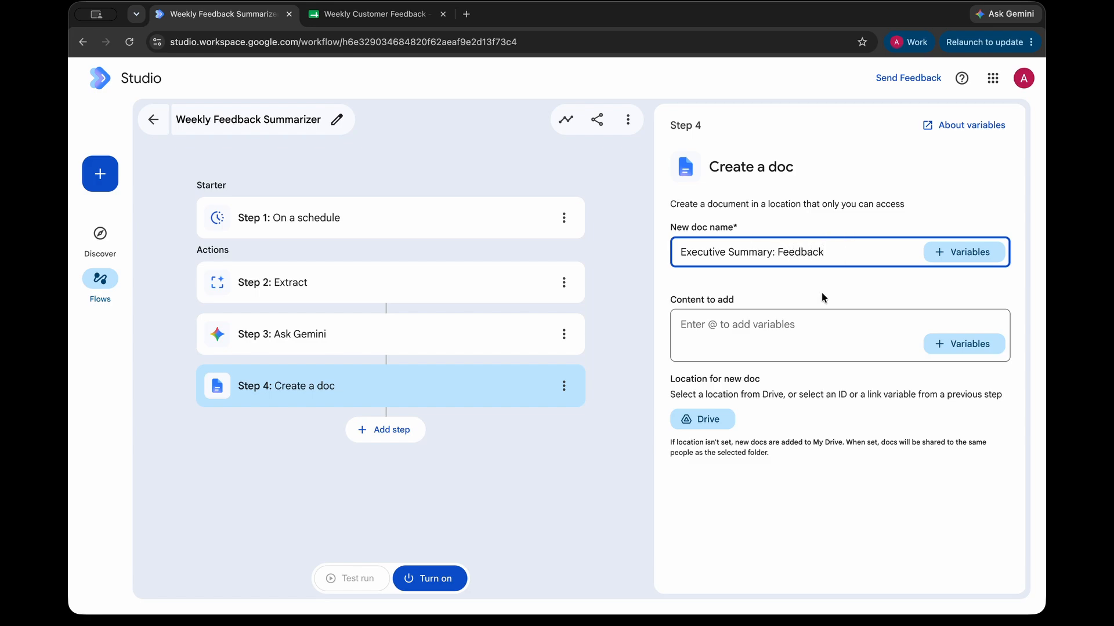
# Step: Fill the doc with Step 3's Gemini-created content, pick a Drive location, and start a fifth step
pyautogui.click(832, 329)
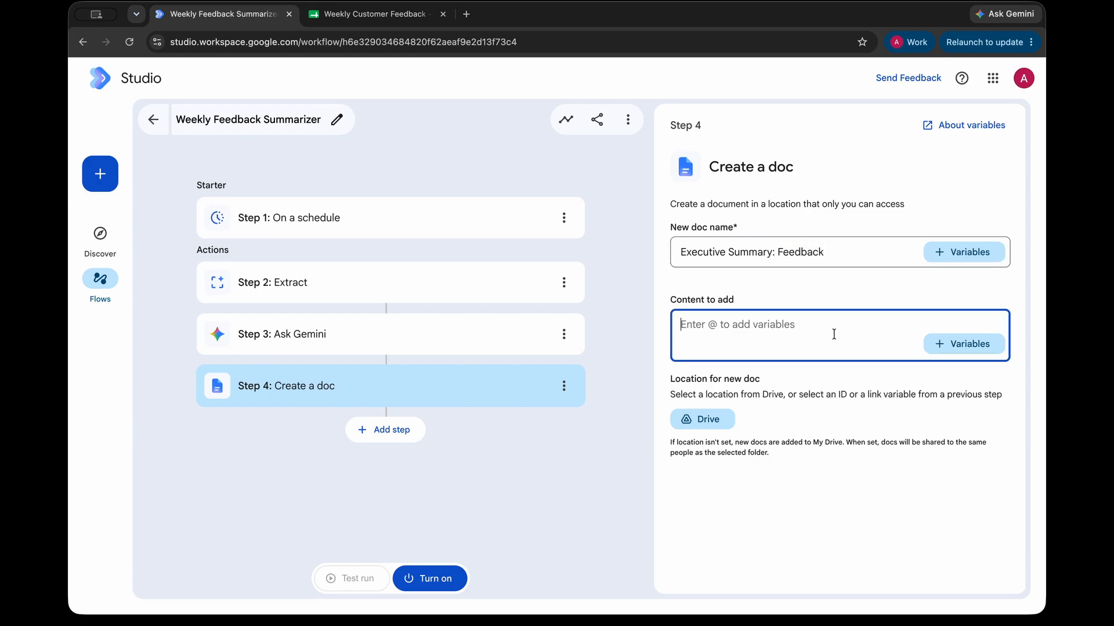
pyautogui.click(935, 348)
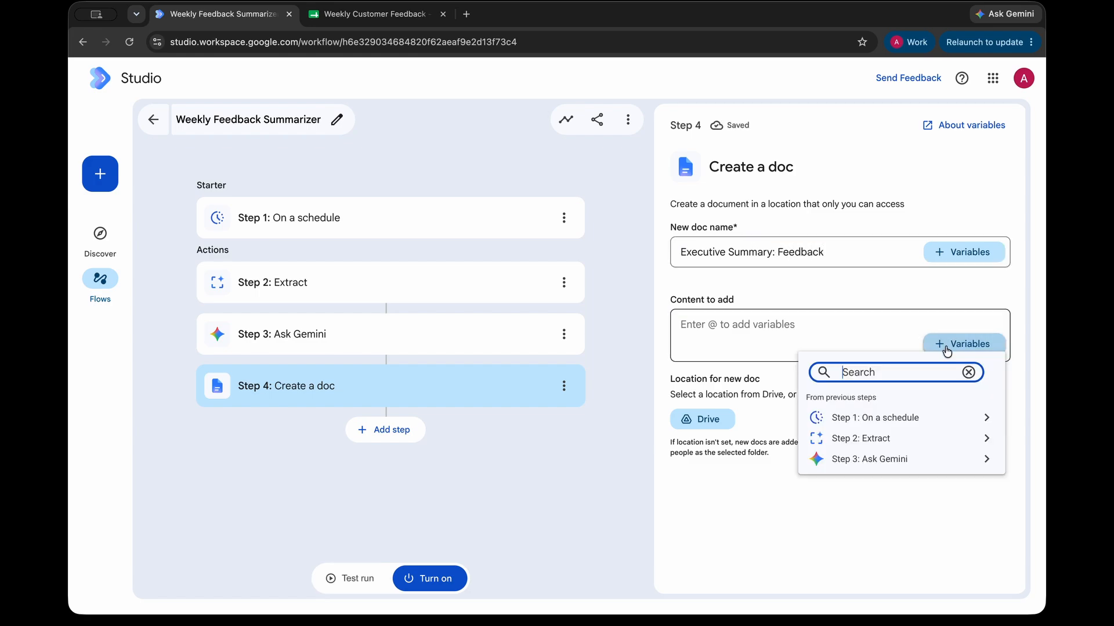
pyautogui.click(917, 462)
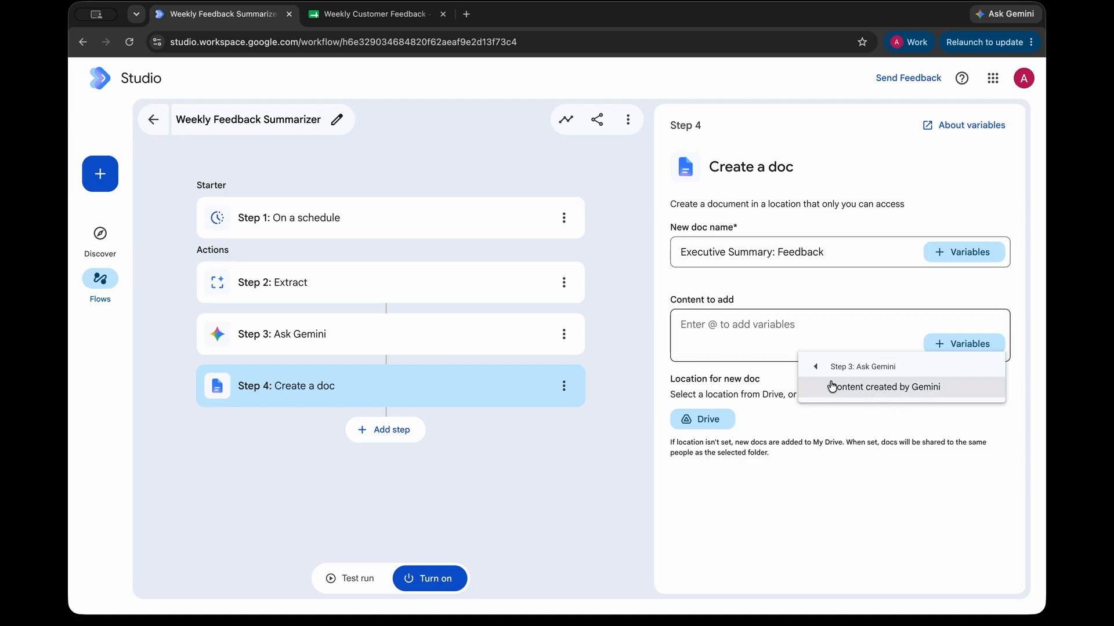
pyautogui.click(863, 393)
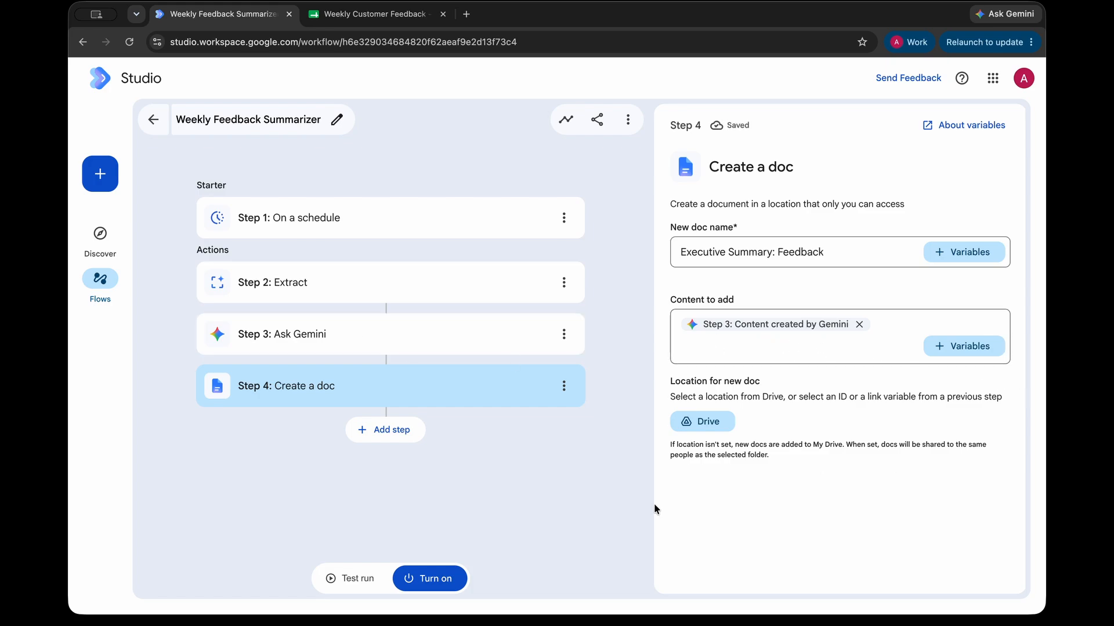
pyautogui.moveTo(663, 380); pyautogui.dragTo(935, 413)
pyautogui.click(934, 413)
pyautogui.click(708, 422)
pyautogui.click(386, 430)
# Step: Add a Notify me by email step with subject '[Automated Report] Weekly Feedback Summary.'
pyautogui.scroll(-1, 996, 475)
pyautogui.scroll(-3, 995, 474)
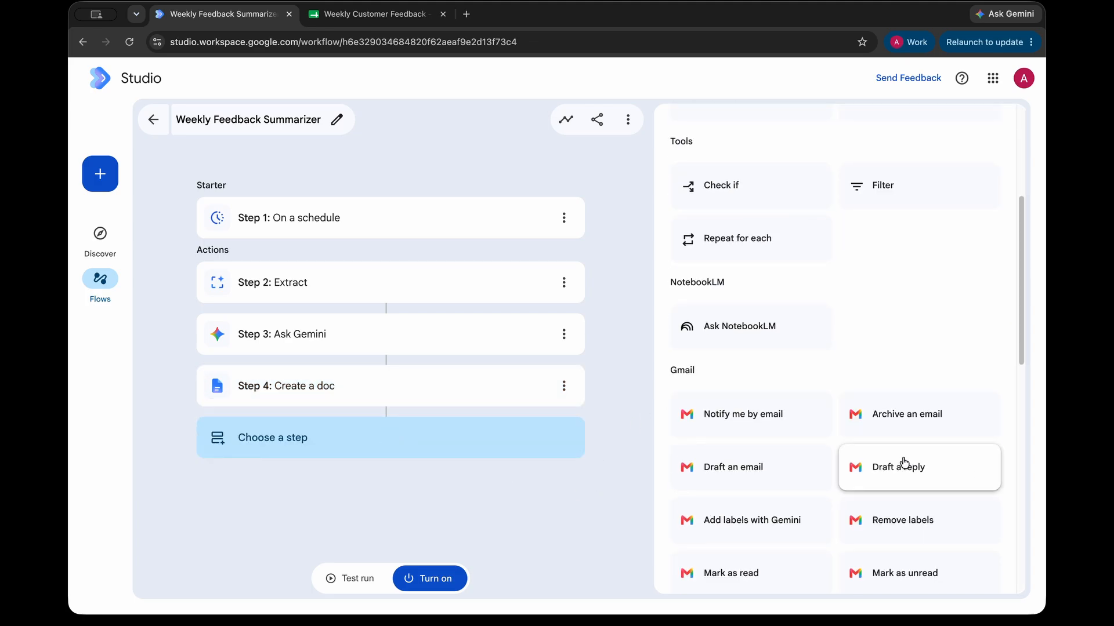
pyautogui.click(774, 417)
pyautogui.click(718, 249)
pyautogui.write('[Automated Report] Weekly Feedback Summary.')
pyautogui.click(811, 279)
pyautogui.click(693, 253)
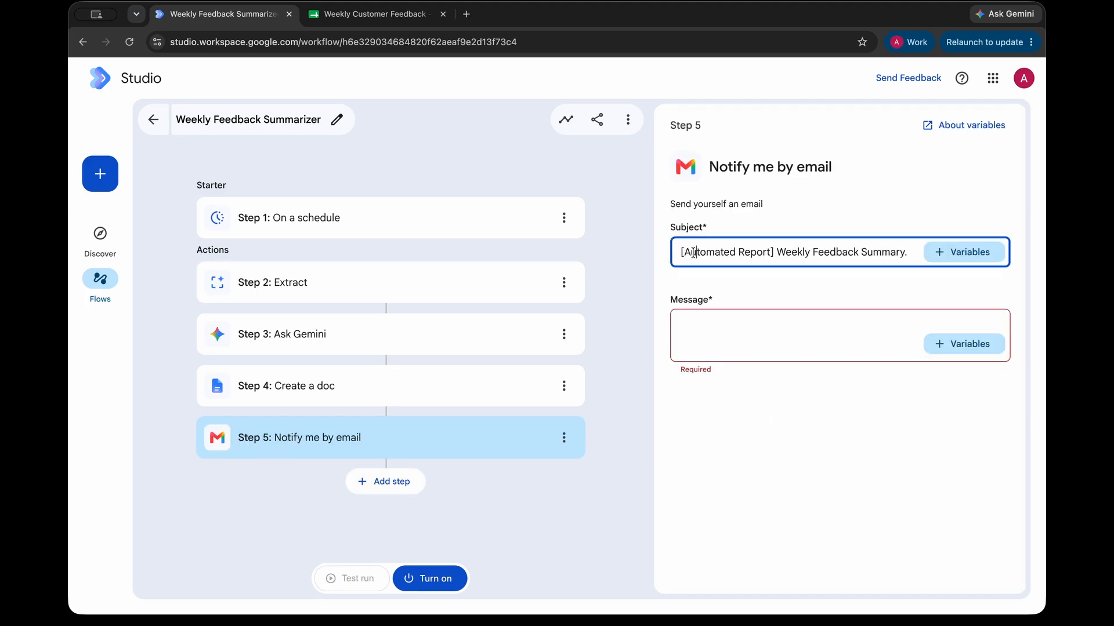
pyautogui.tripleClick(749, 251)
pyautogui.moveTo(803, 250); pyautogui.dragTo(917, 250)
# Step: Paste the email message and insert Step 2 Tone, Step 2 Urgency and Step 4 Link to doc variables
pyautogui.click(759, 336)
pyautogui.write('Here is your automated weekly feedback report.  Overall Tone: Urgency Level:  You can review the full executive summary and the breakdown of technical blockers here:  (You can forward this document to the leadership team).')
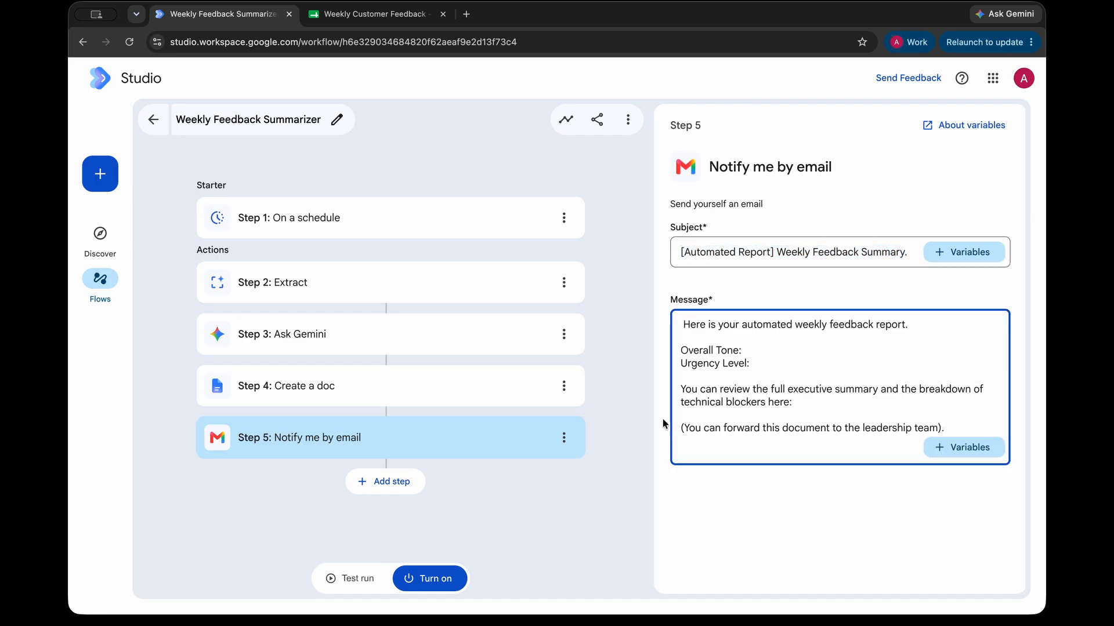
pyautogui.click(954, 448)
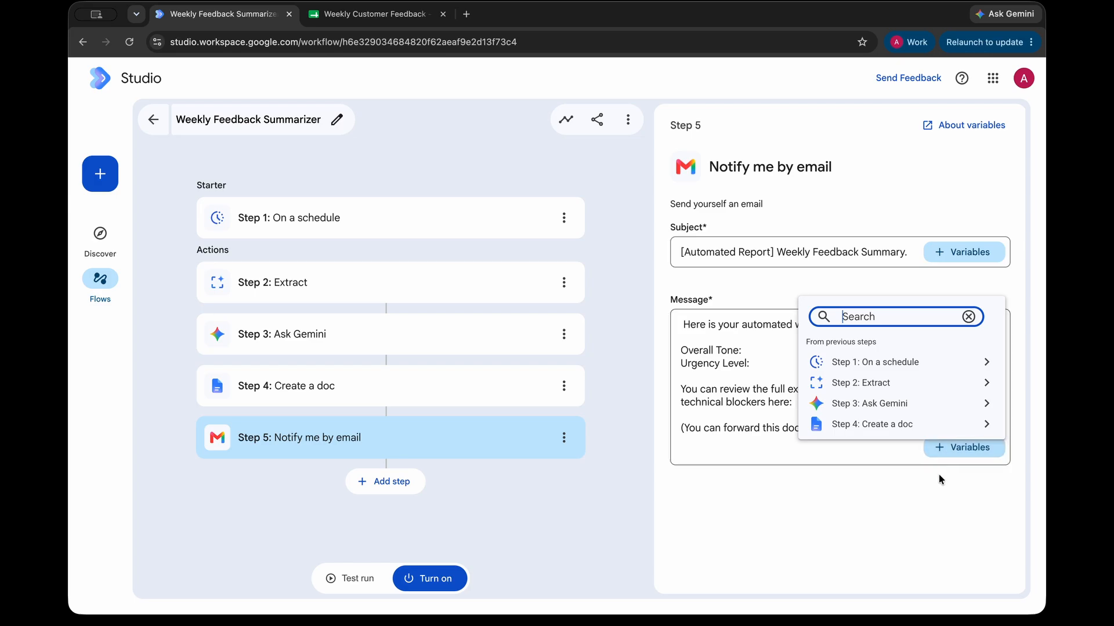
pyautogui.click(899, 388)
pyautogui.click(843, 404)
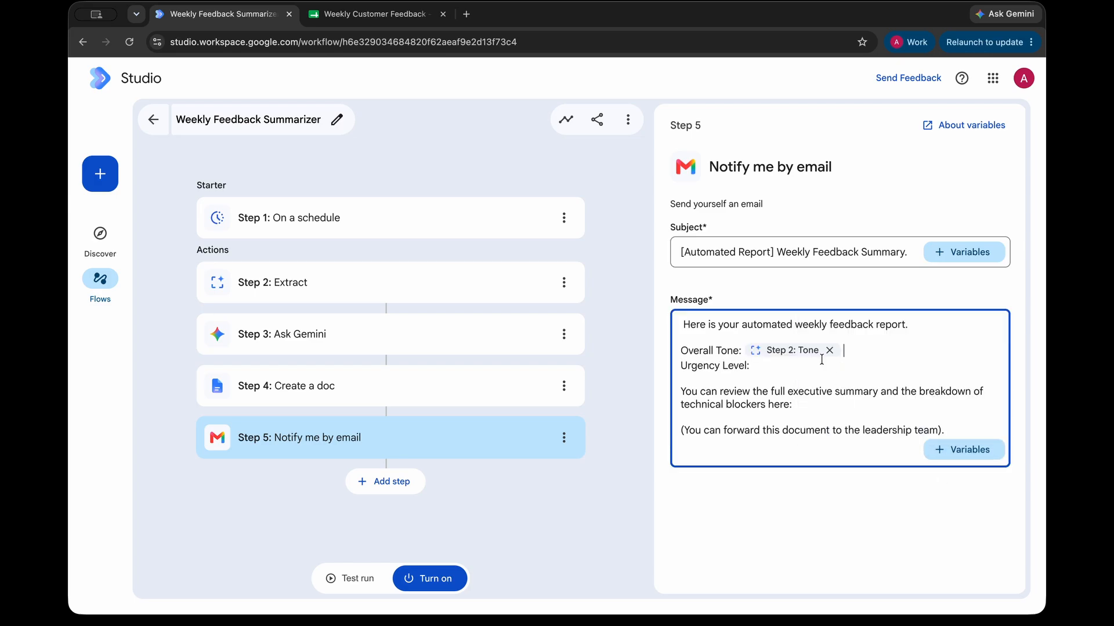
pyautogui.click(966, 457)
pyautogui.click(888, 388)
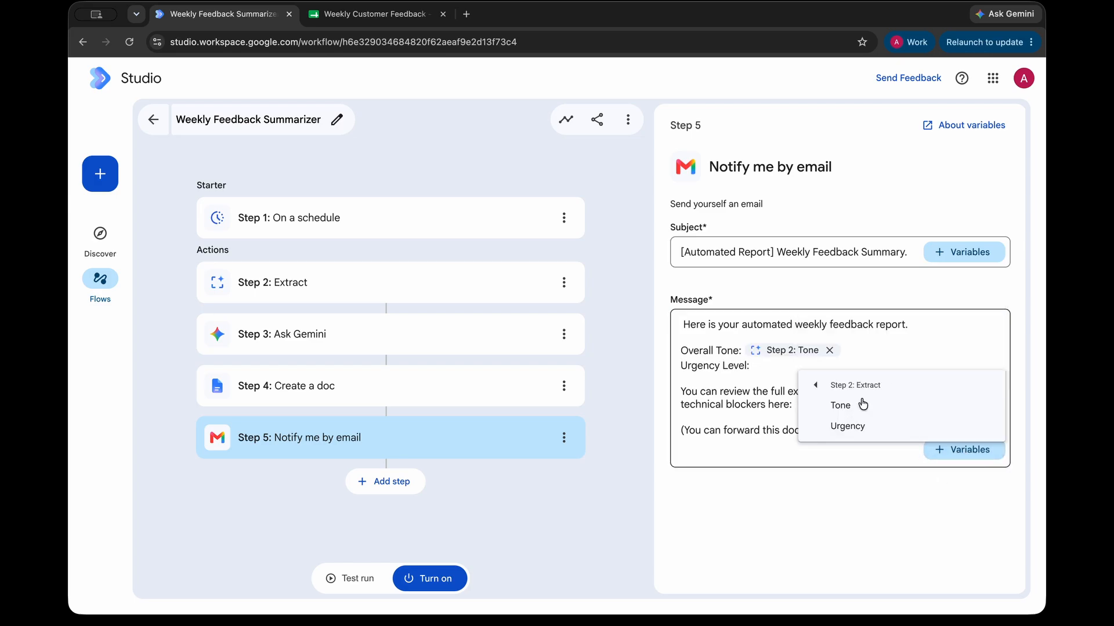
pyautogui.click(856, 427)
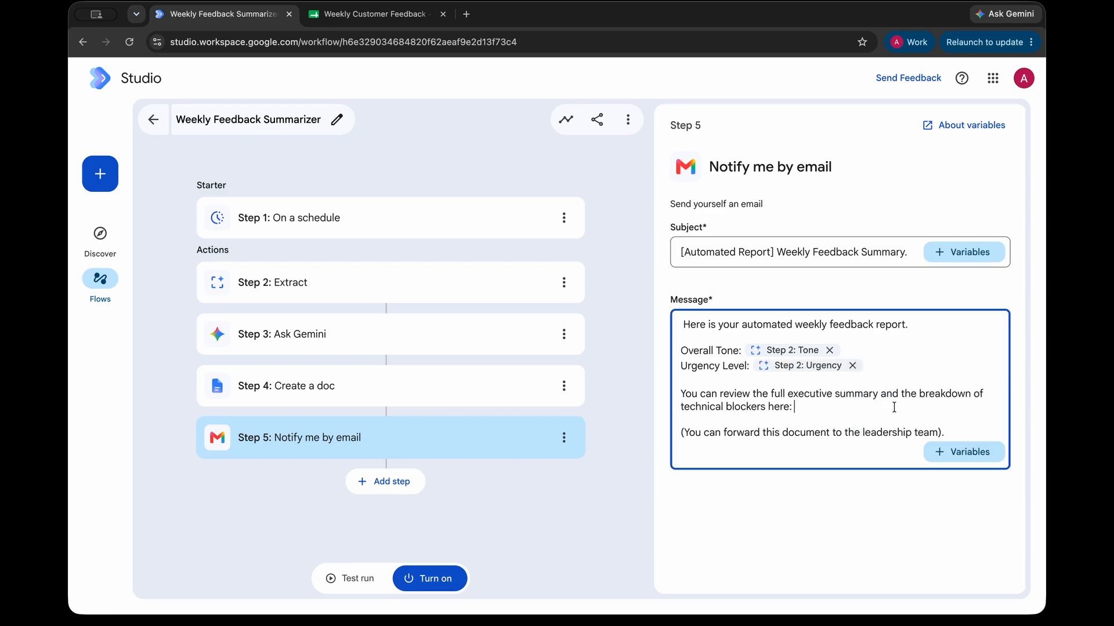
pyautogui.click(960, 455)
pyautogui.click(911, 429)
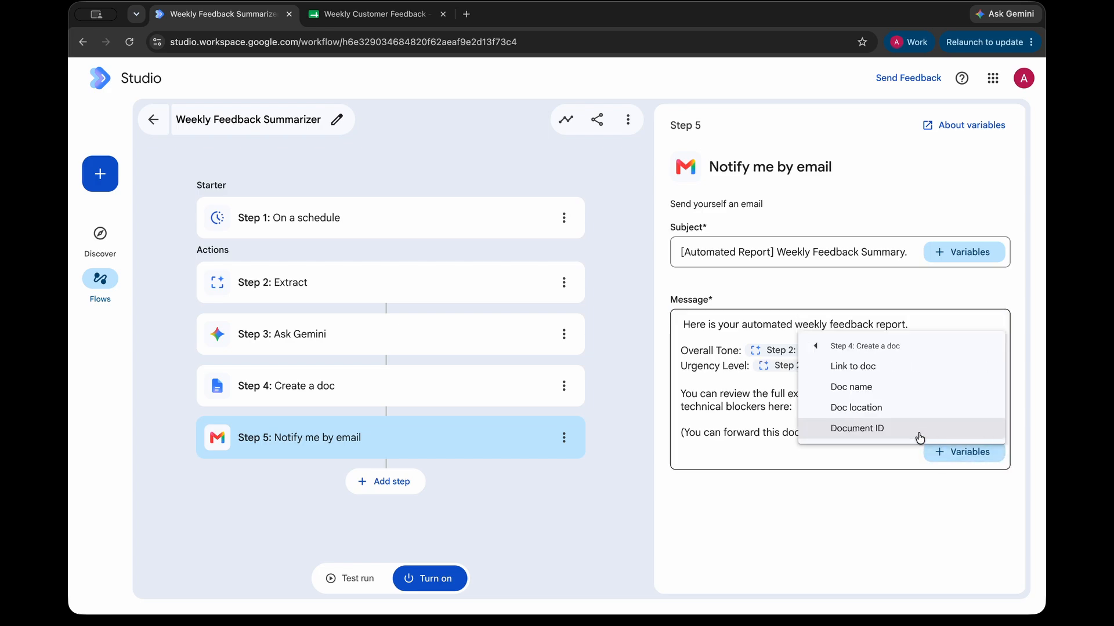
pyautogui.click(874, 377)
pyautogui.click(856, 483)
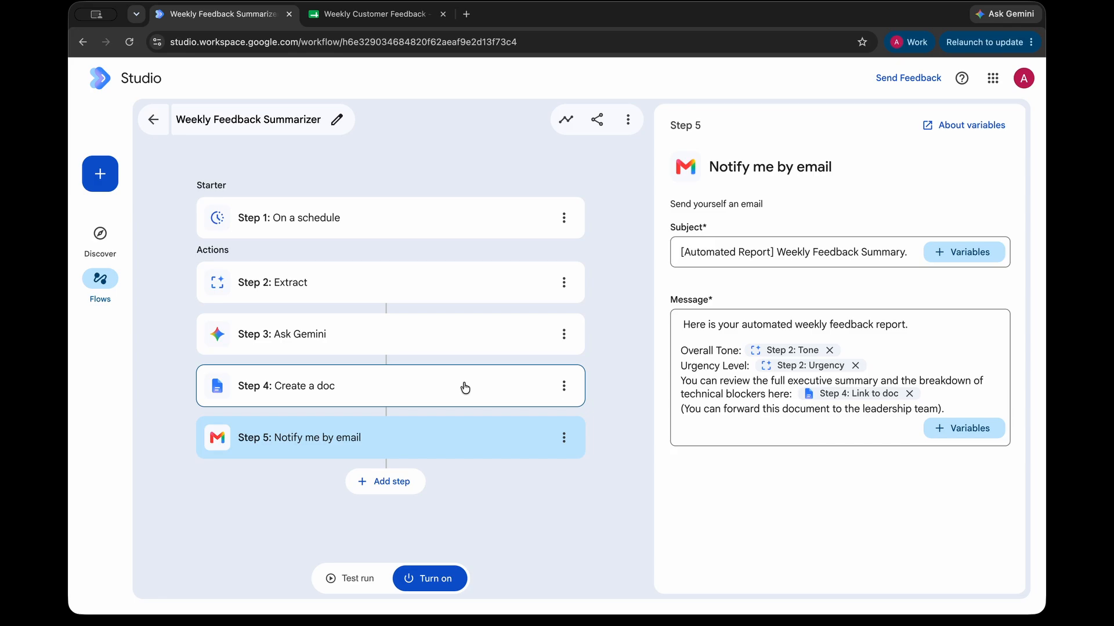
# Step: Start a test run of the flow after dismissing the real-actions warning
pyautogui.click(359, 575)
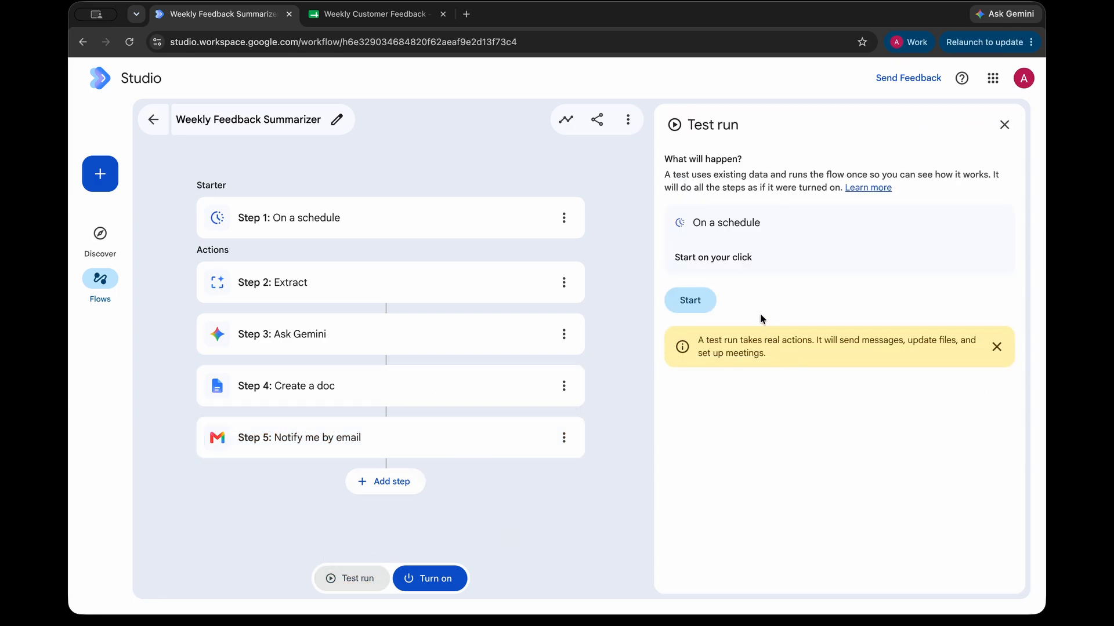
pyautogui.moveTo(682, 218); pyautogui.dragTo(754, 261)
pyautogui.click(841, 277)
pyautogui.click(998, 348)
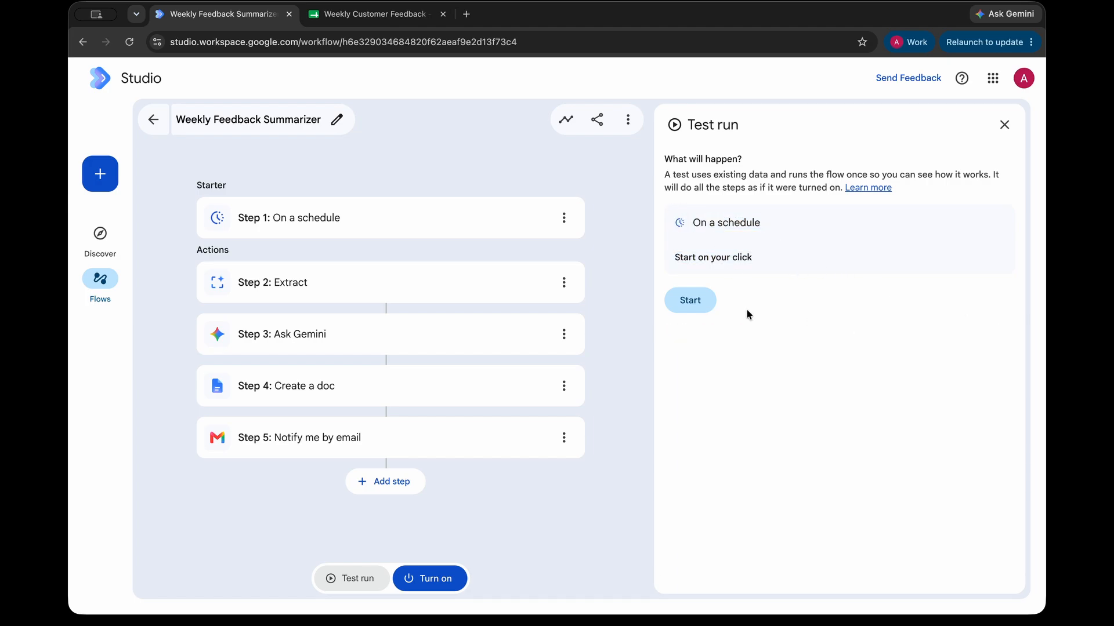
pyautogui.click(699, 307)
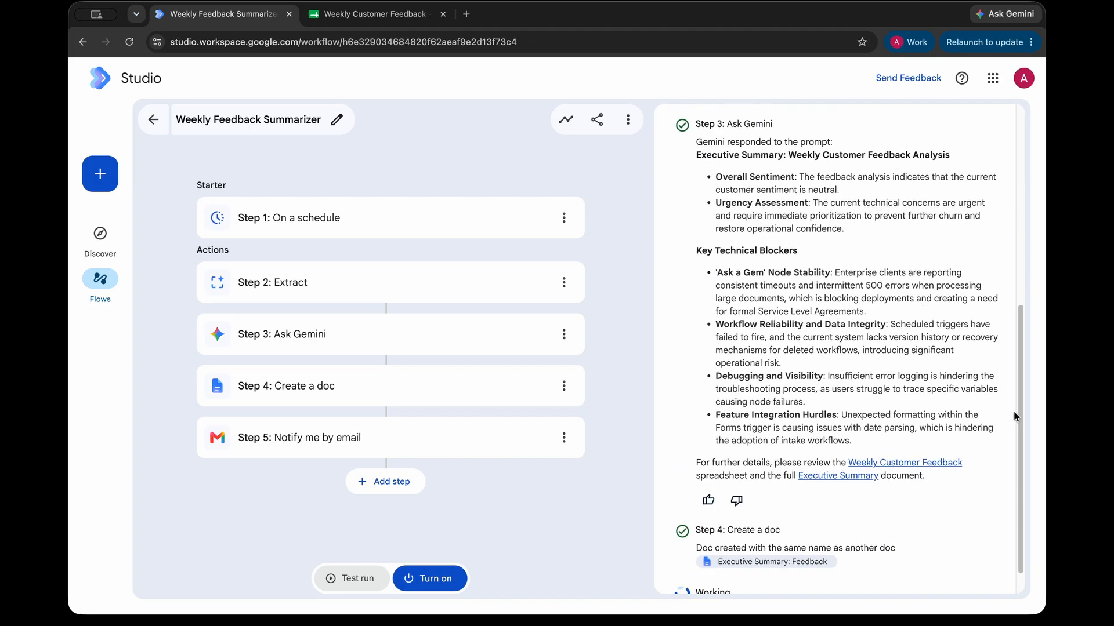
# Step: Review each step's output from the completed run, including the Extract step's result
pyautogui.scroll(8, 882, 370)
pyautogui.scroll(1, 882, 372)
pyautogui.moveTo(712, 264); pyautogui.dragTo(867, 284)
pyautogui.moveTo(808, 349); pyautogui.dragTo(687, 304)
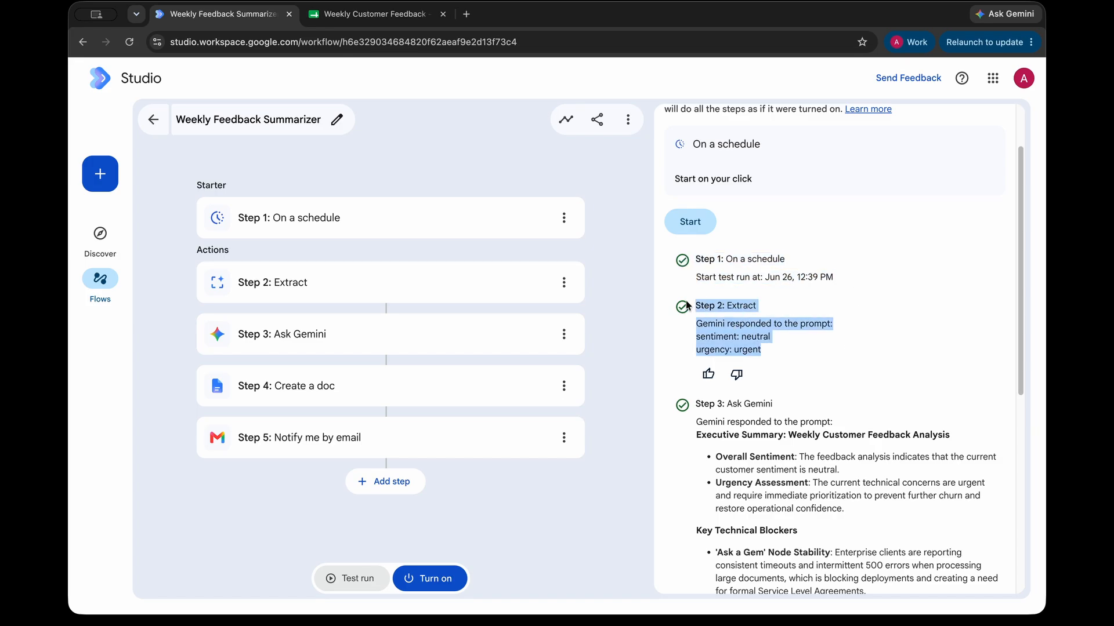
pyautogui.scroll(-3, 735, 355)
pyautogui.moveTo(684, 220); pyautogui.dragTo(906, 458)
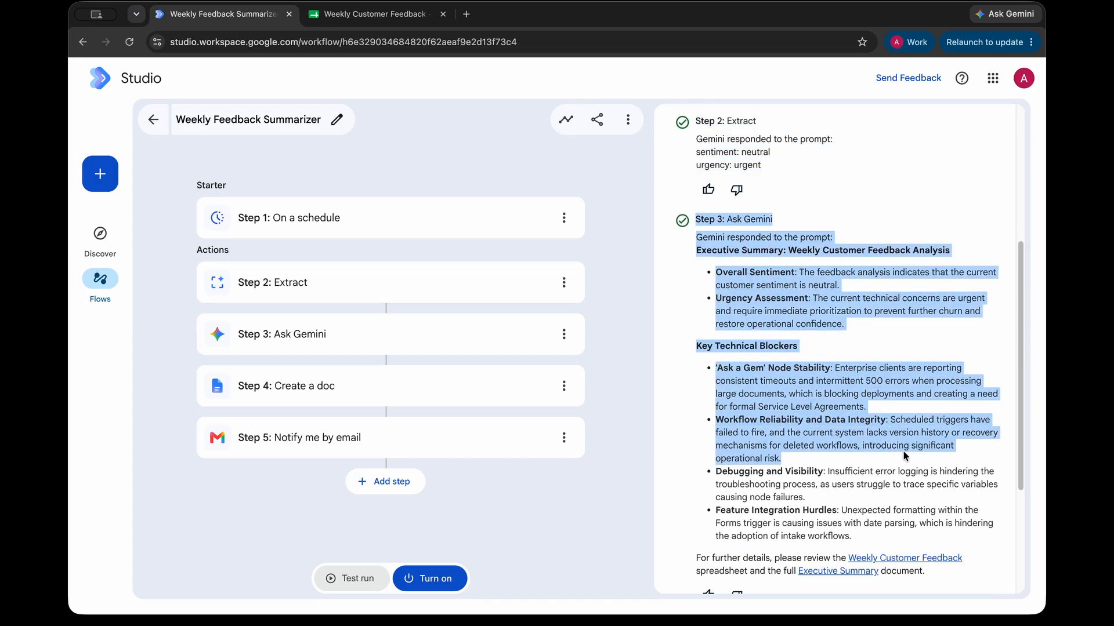
pyautogui.scroll(-2, 906, 458)
pyautogui.moveTo(697, 120); pyautogui.dragTo(935, 433)
pyautogui.click(935, 433)
pyautogui.scroll(-1, 935, 433)
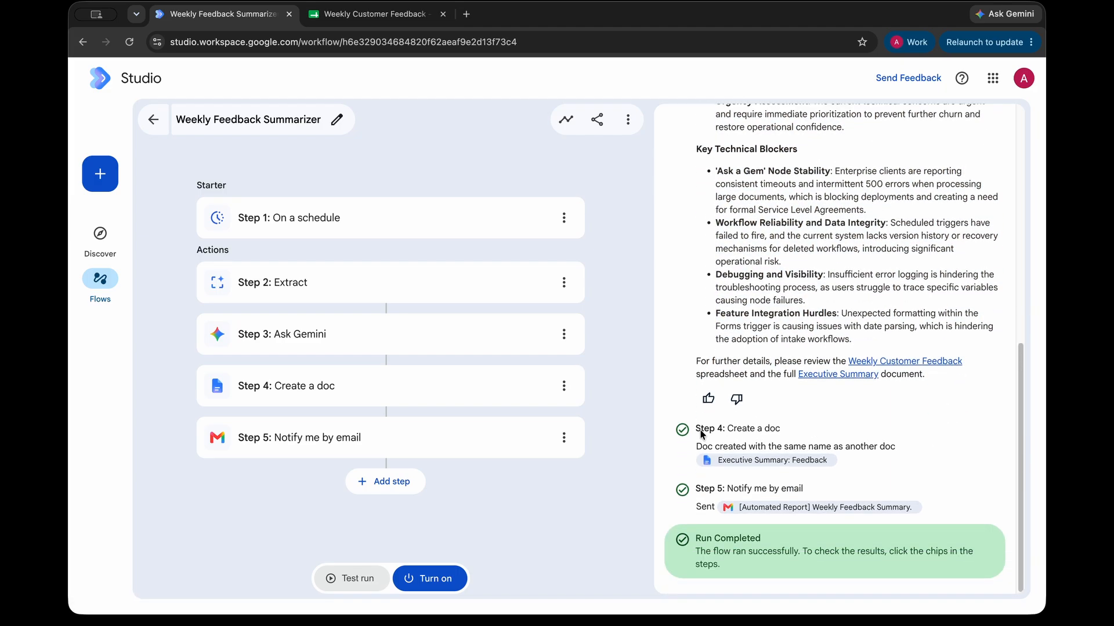
# Step: Open the generated Executive Summary: Feedback doc, then return to the flow in Studio
pyautogui.click(741, 459)
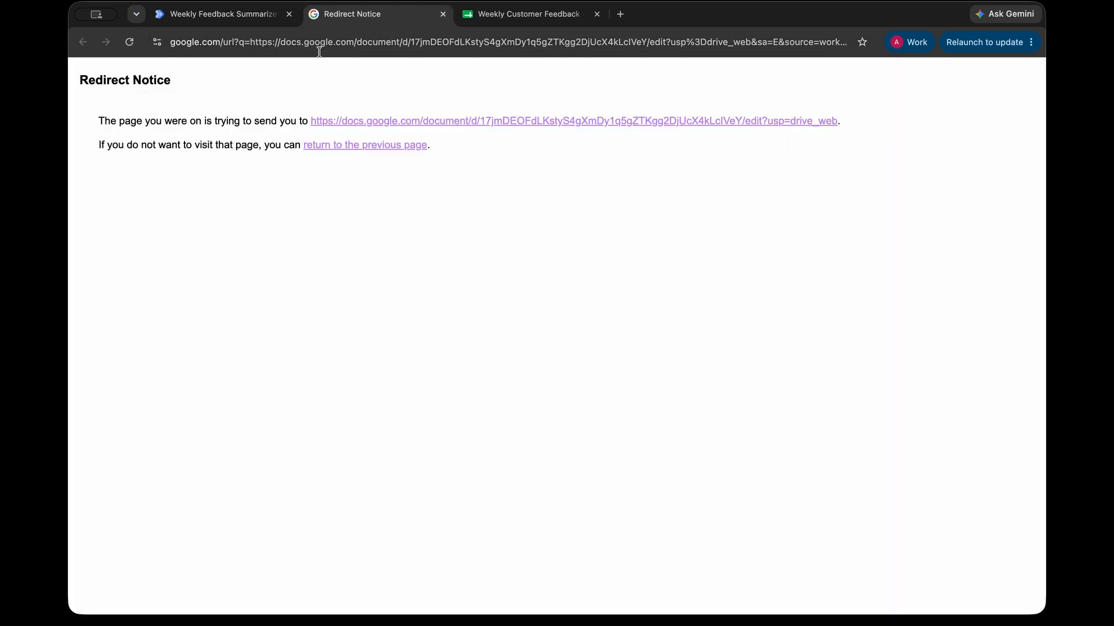
pyautogui.click(377, 120)
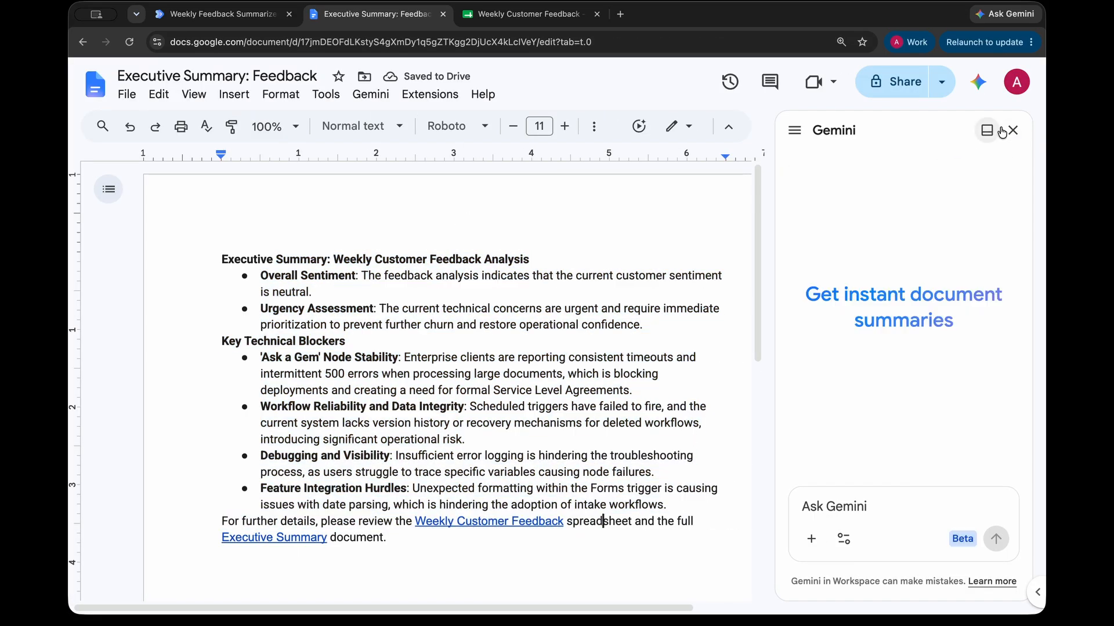
pyautogui.click(1012, 130)
pyautogui.click(263, 18)
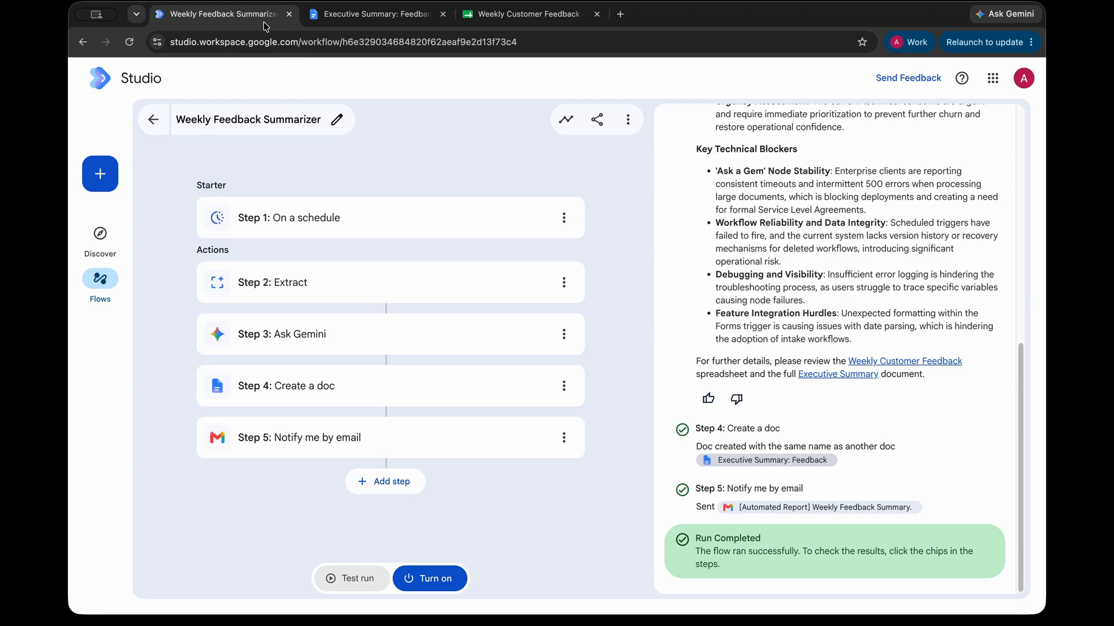
# Step: Open the Weekly Feedback Summary email in Gmail and read its body and opening line
pyautogui.click(804, 509)
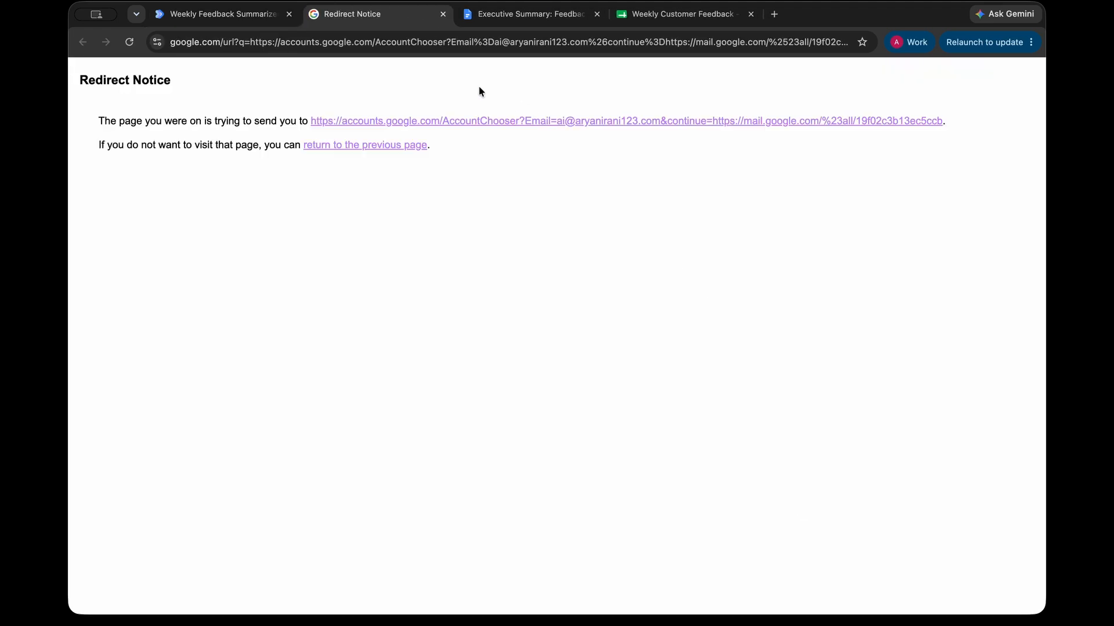
pyautogui.click(406, 122)
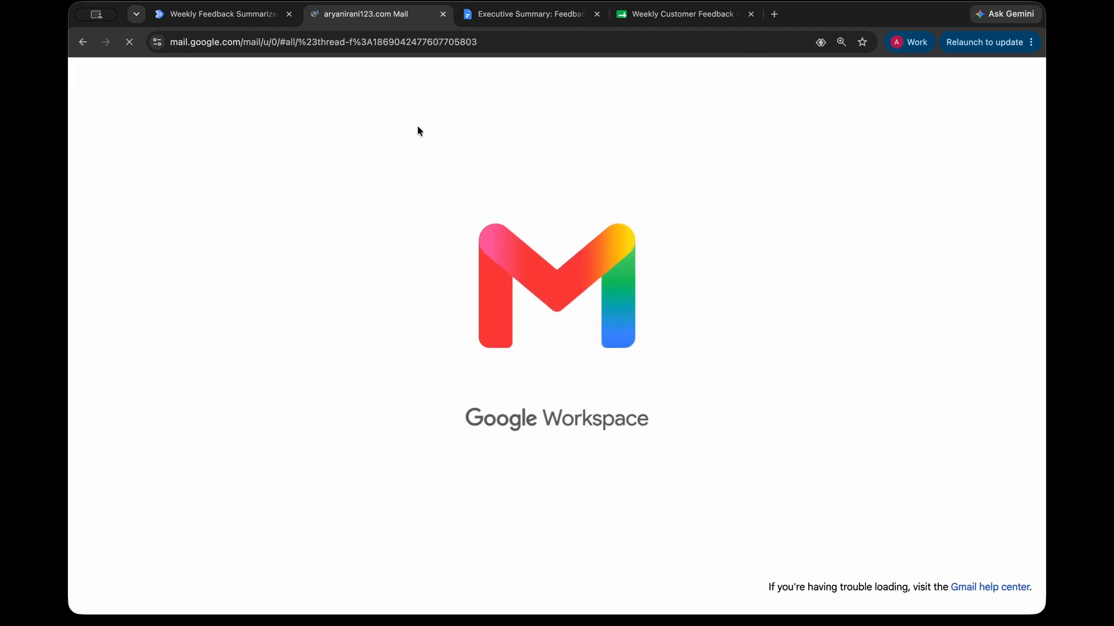
pyautogui.moveTo(179, 228); pyautogui.dragTo(420, 311)
pyautogui.moveTo(180, 227); pyautogui.dragTo(398, 232)
pyautogui.click(430, 232)
pyautogui.tripleClick(429, 233)
pyautogui.click(330, 259)
# Step: Check the email's neutral tone, urgent urgency and doc link, then view the Extract step's settings
pyautogui.moveTo(180, 254); pyautogui.dragTo(298, 259)
pyautogui.doubleClick(249, 255)
pyautogui.click(251, 255)
pyautogui.tripleClick(208, 268)
pyautogui.click(300, 272)
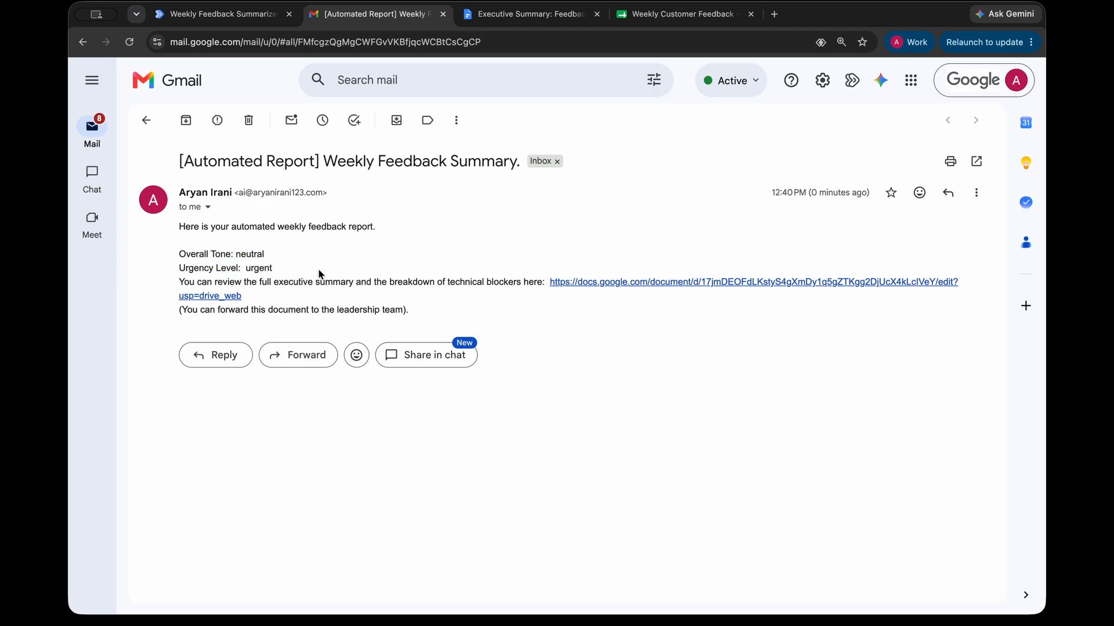
pyautogui.tripleClick(503, 282)
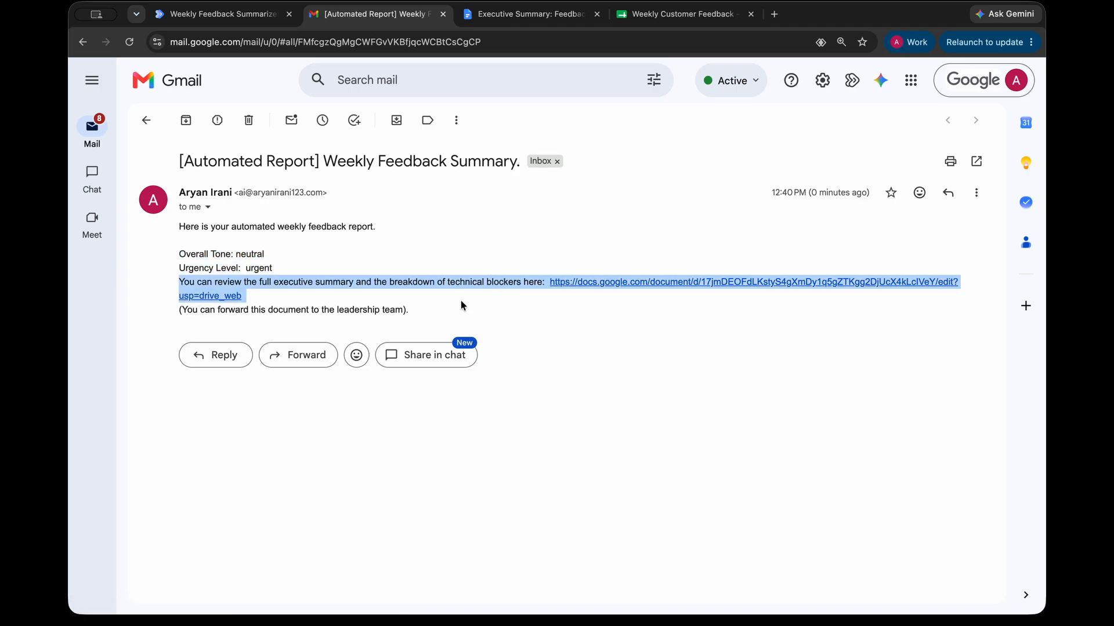
pyautogui.click(540, 288)
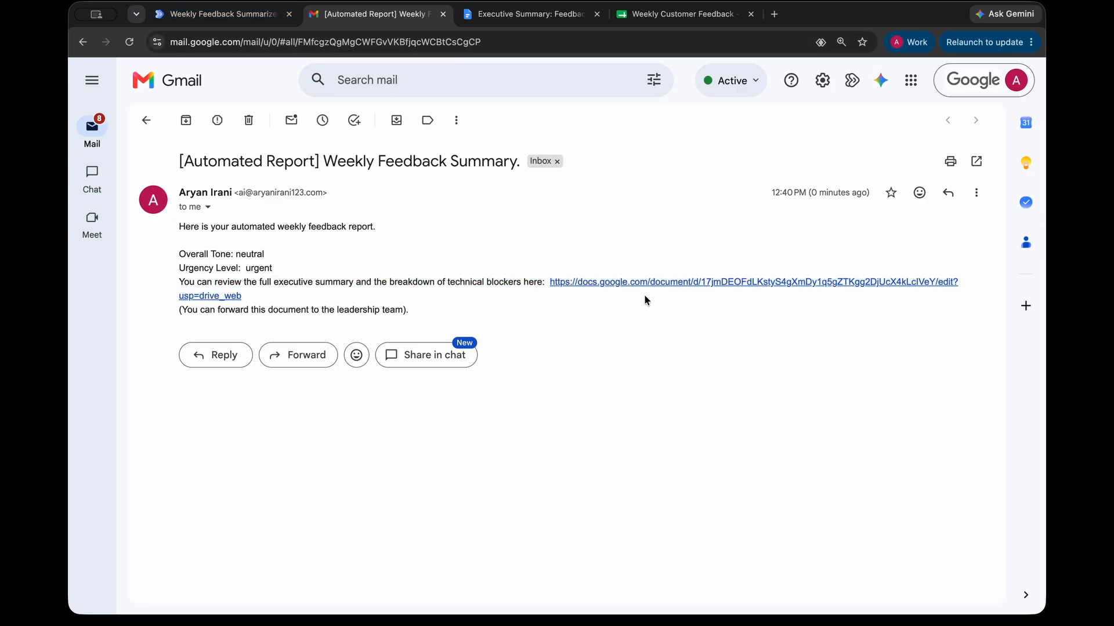
pyautogui.click(226, 14)
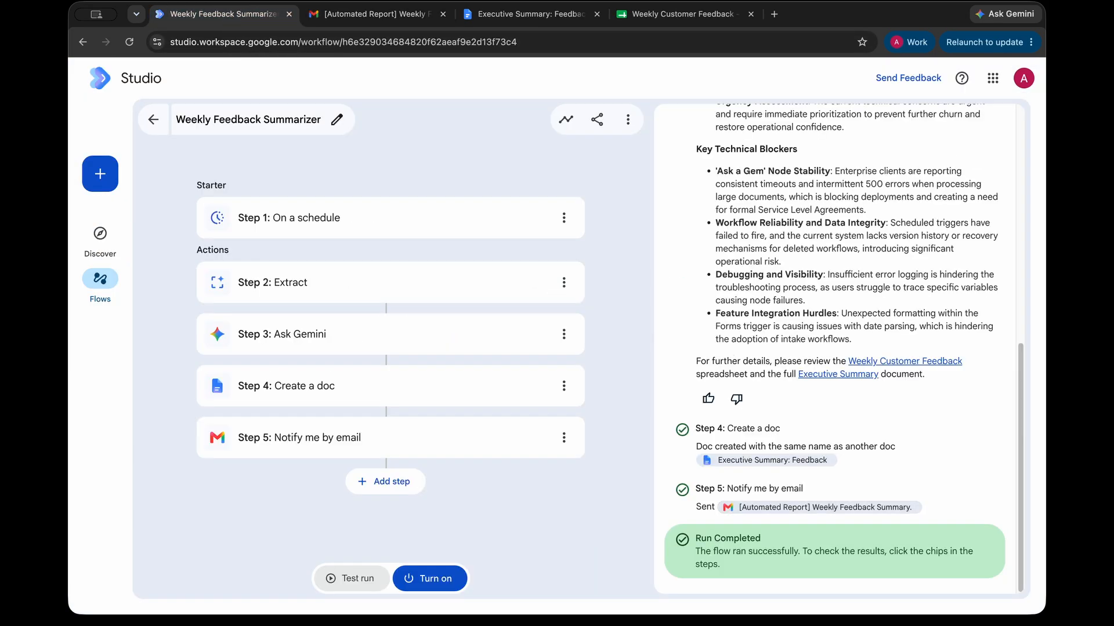
pyautogui.click(330, 283)
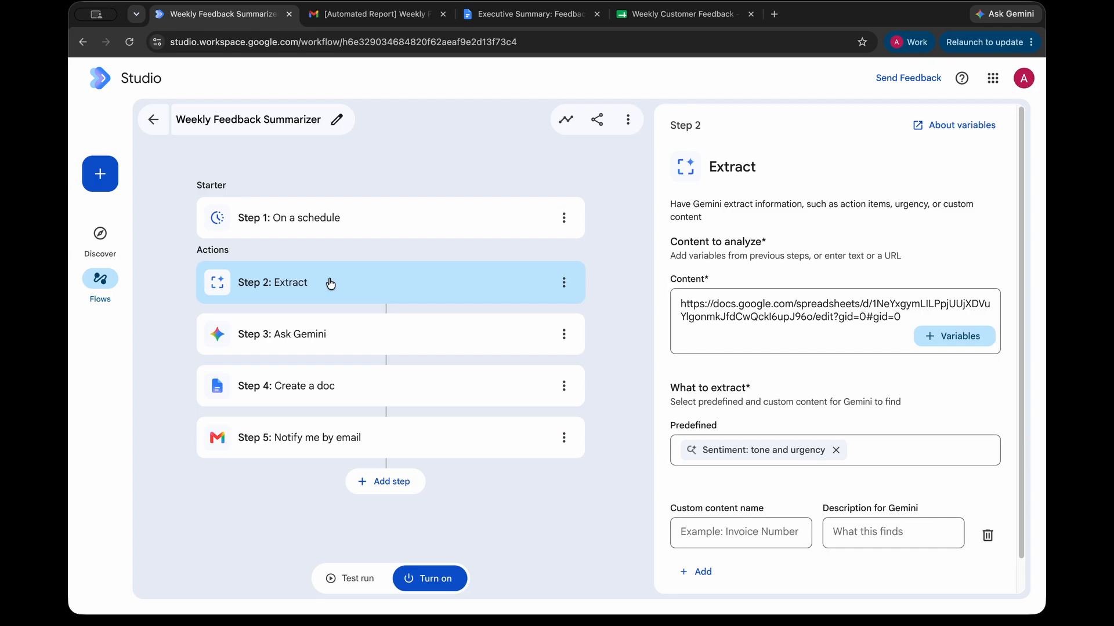